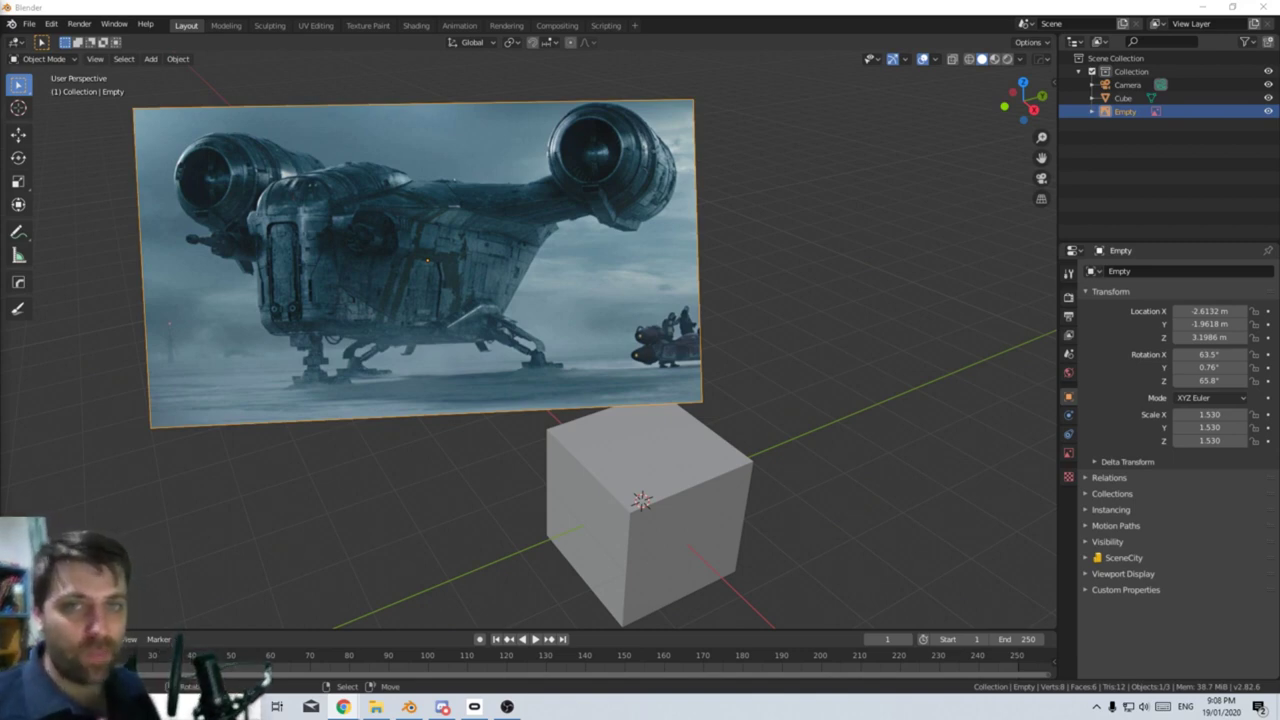
# Look around the ship reference image, then select the default cube and enter Edit Mode.
pyautogui.moveTo(508, 480); pyautogui.dragTo(592, 469, button='middle')
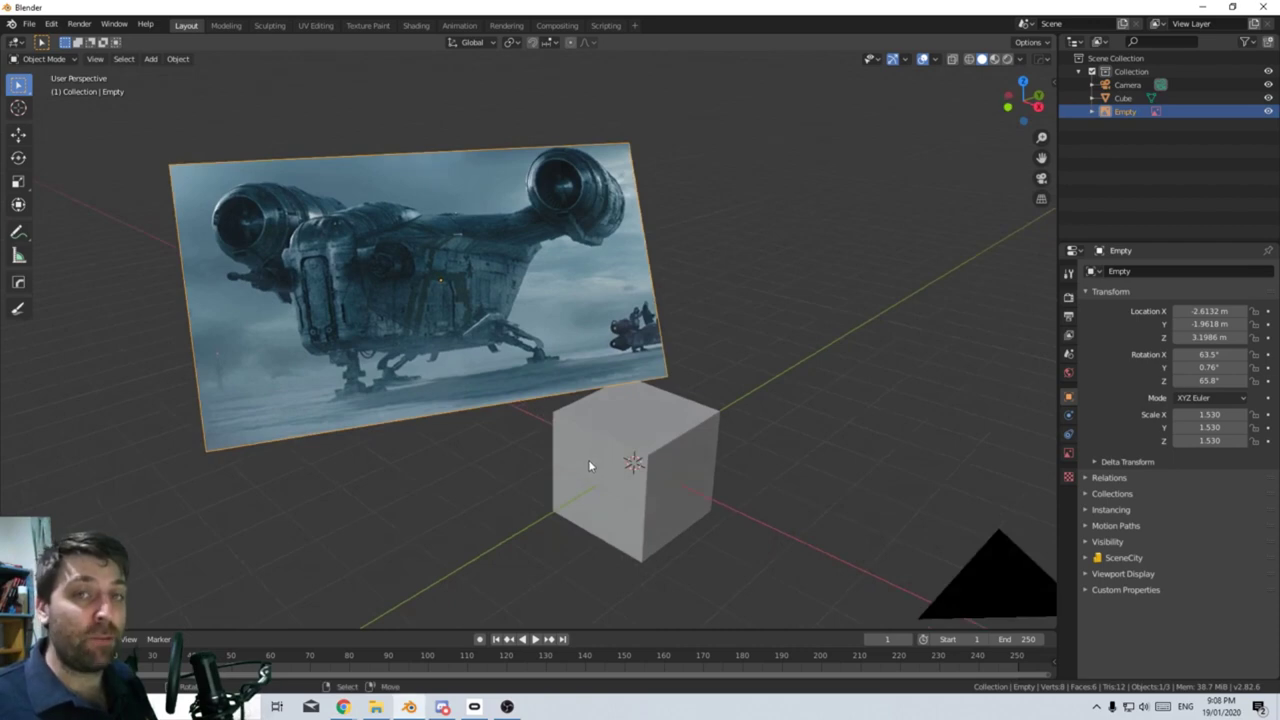
pyautogui.moveTo(544, 529); pyautogui.dragTo(545, 505, button='middle')
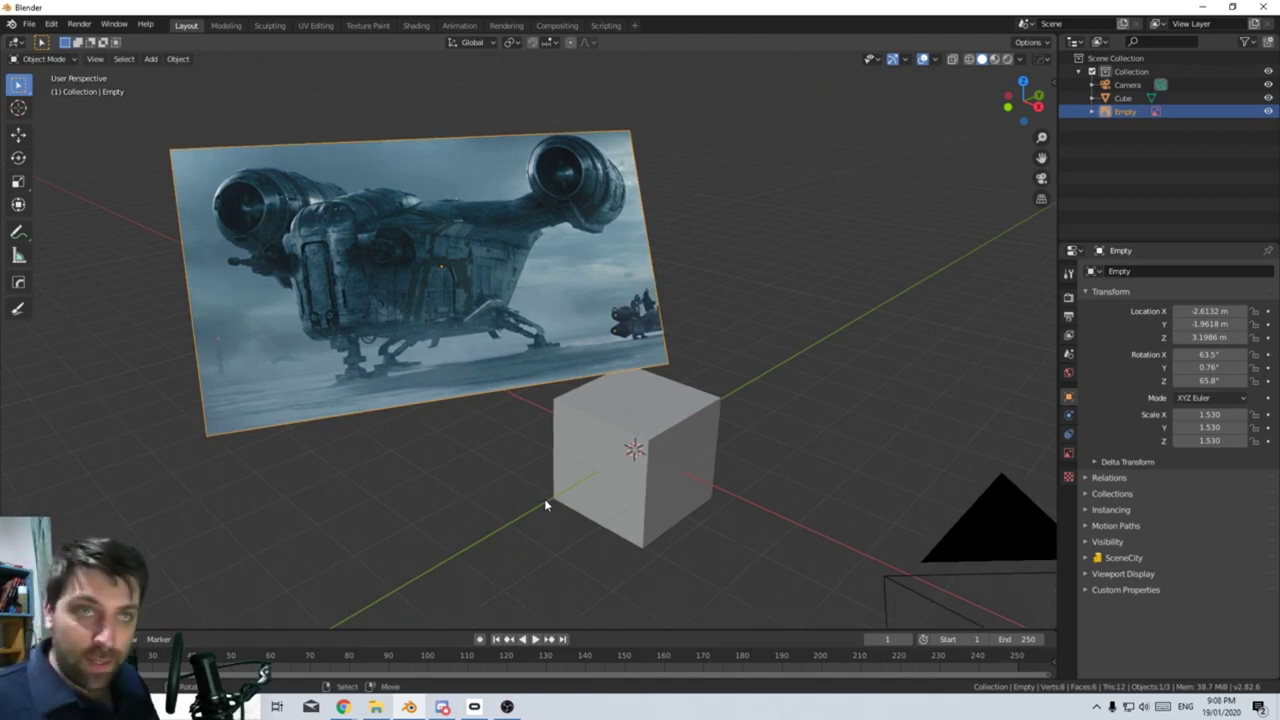
pyautogui.moveTo(545, 499); pyautogui.dragTo(606, 510, button='middle')
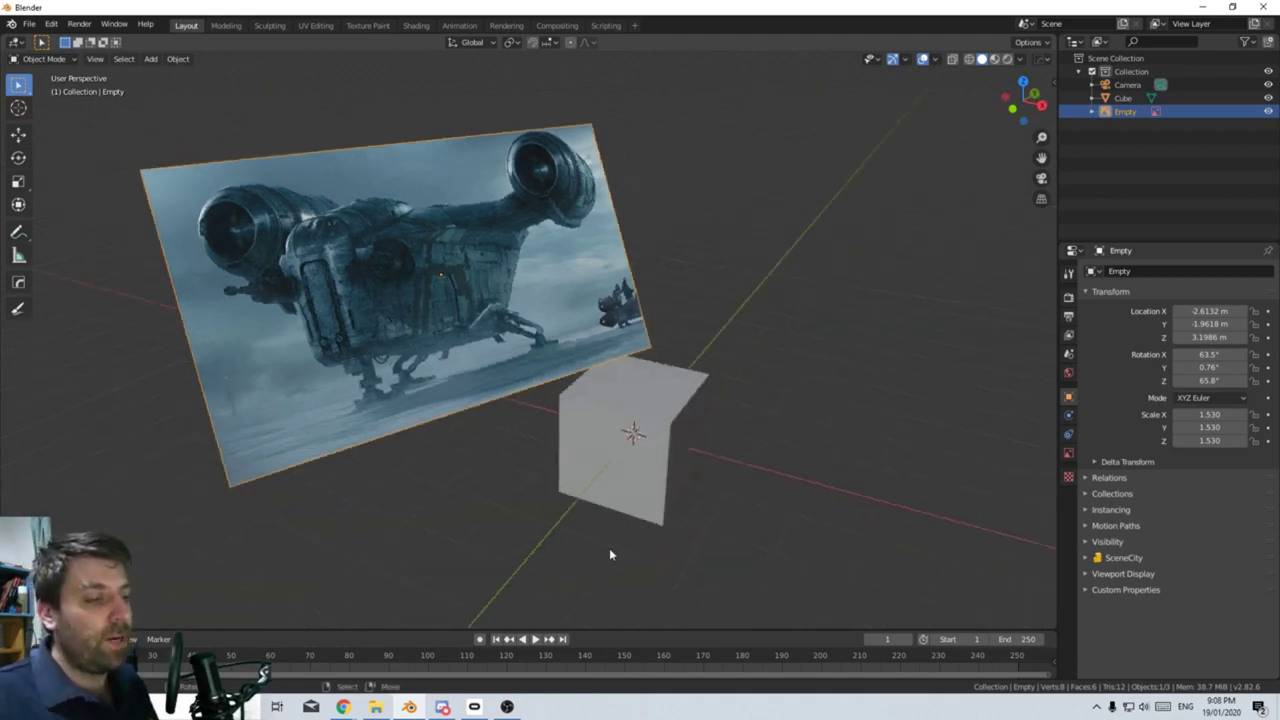
pyautogui.click(615, 434)
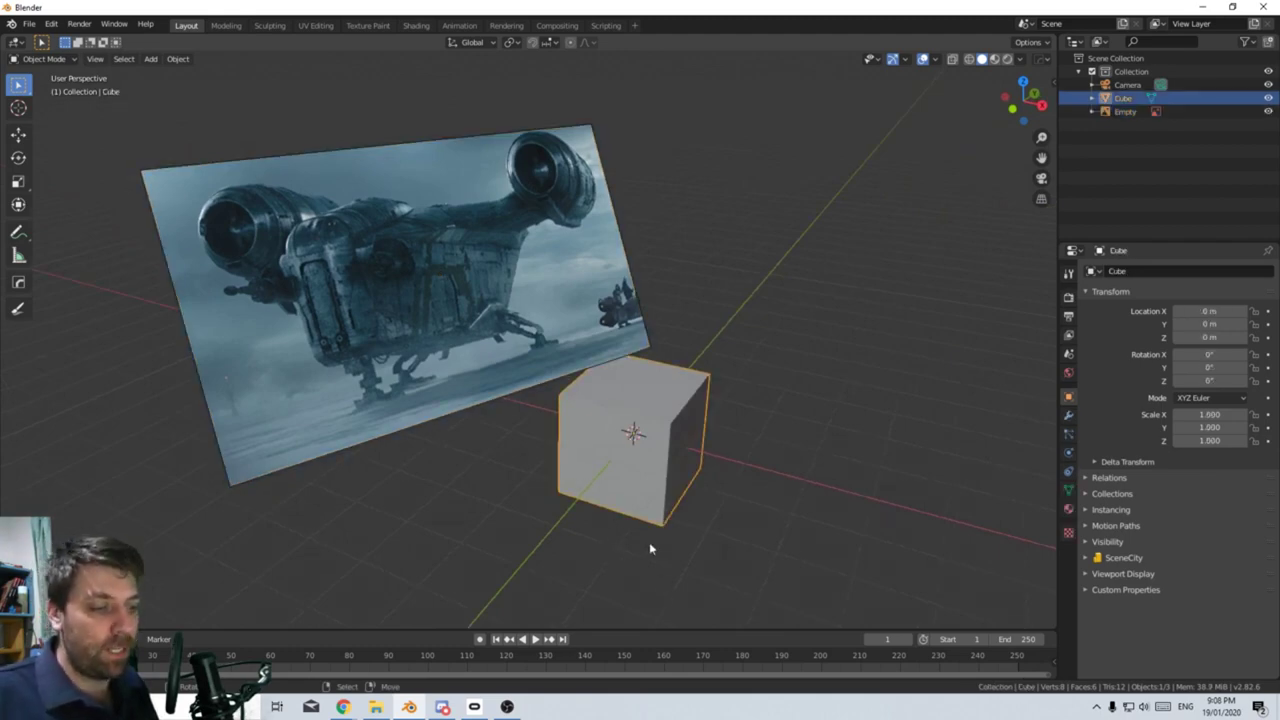
pyautogui.press('Tab')
# Cut a centred vertical edge loop through the cube and delete its left-half vertices.
pyautogui.hotkey('ctrl', 'r')
pyautogui.click(632, 483)
pyautogui.rightClick(636, 500)
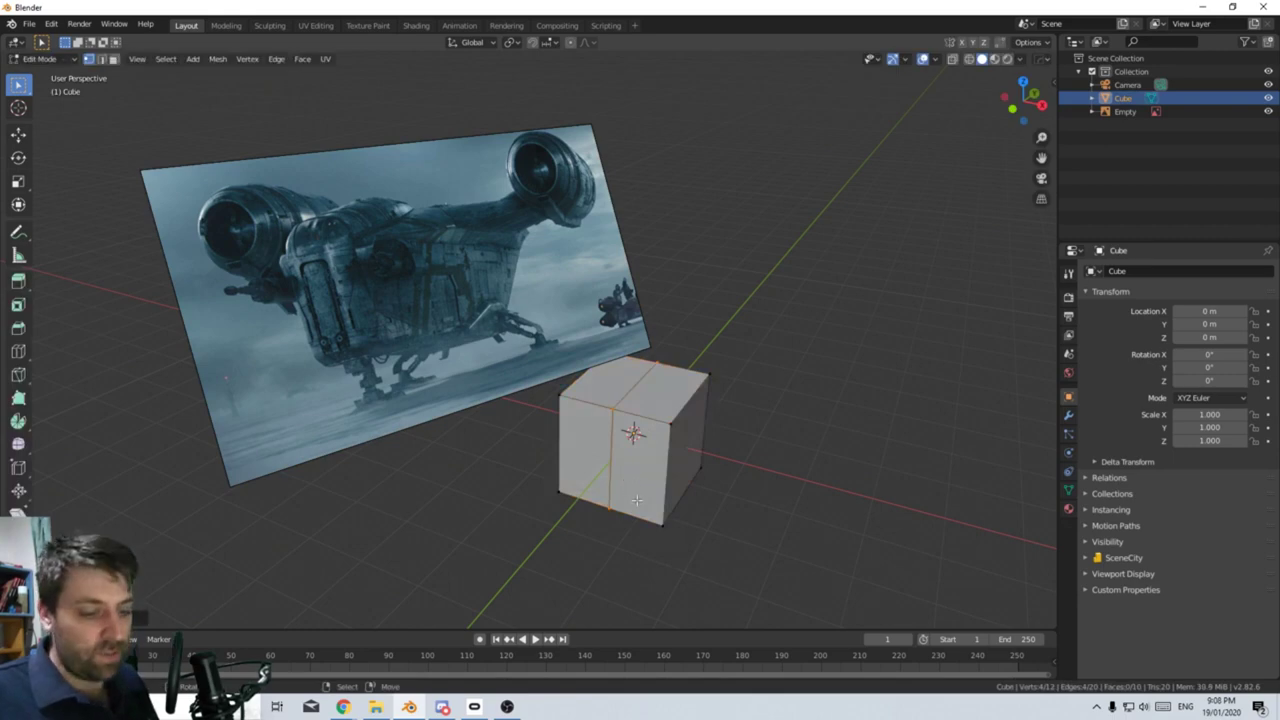
pyautogui.moveTo(665, 340); pyautogui.dragTo(540, 520)
pyautogui.press('x')
pyautogui.click(534, 503)
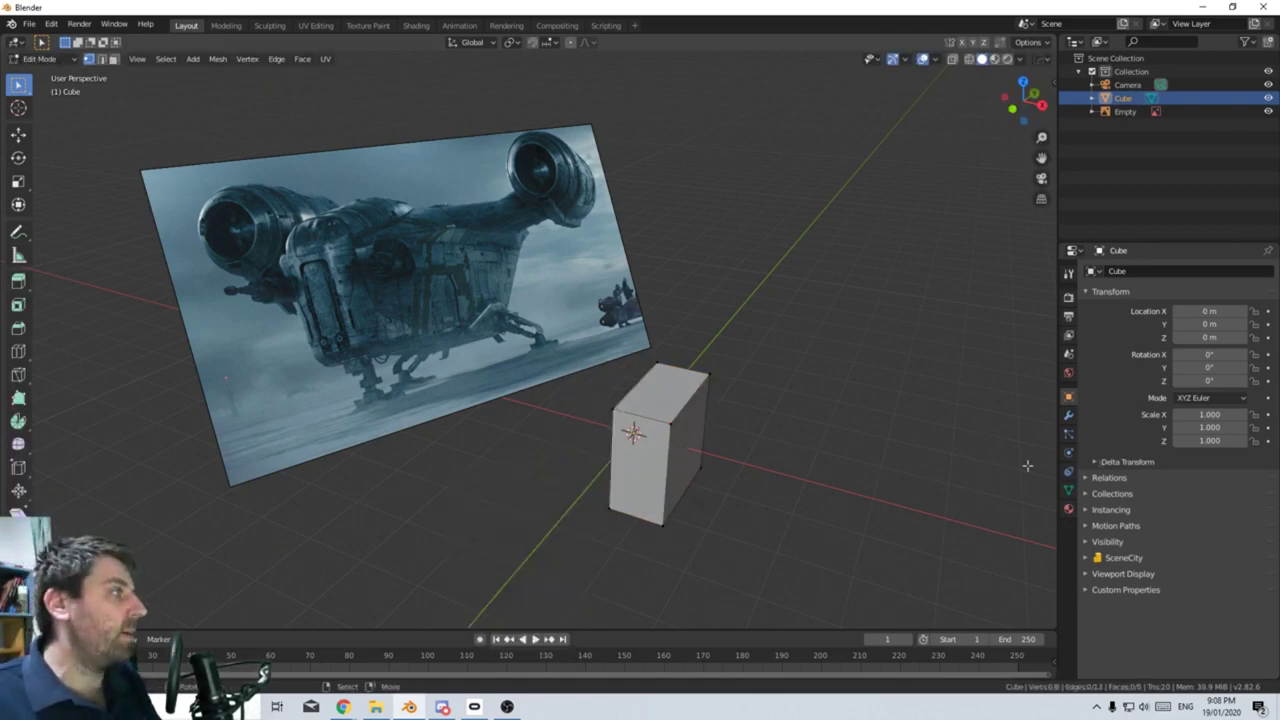
# Add a Mirror modifier to the cube to regenerate the deleted half.
pyautogui.click(1068, 414)
pyautogui.click(1146, 268)
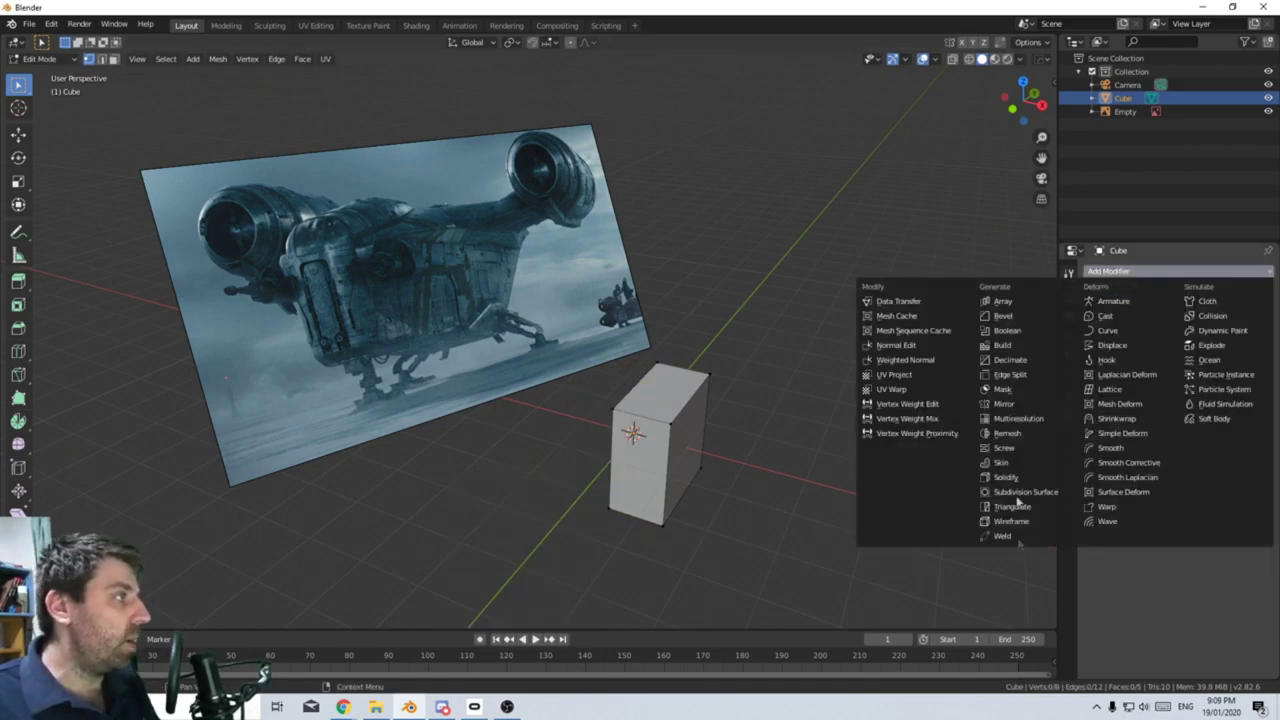
pyautogui.click(1003, 403)
pyautogui.moveTo(763, 434); pyautogui.dragTo(731, 419, button='middle')
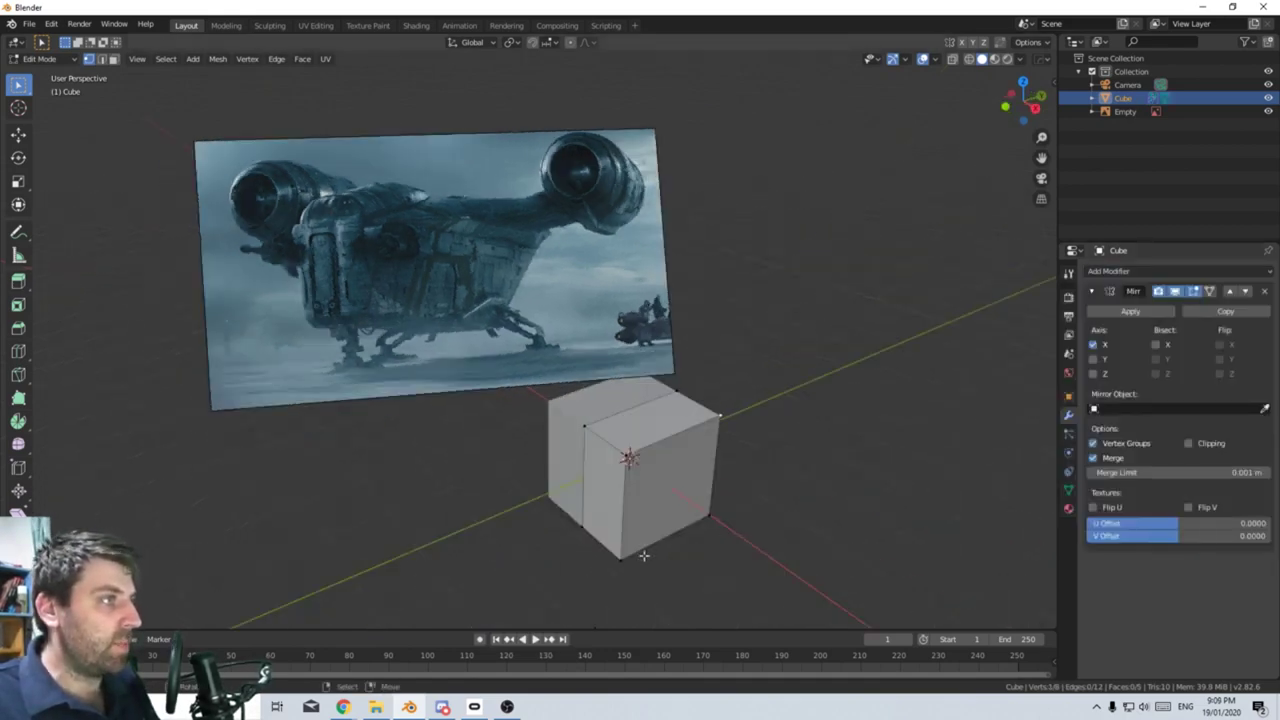
# Extrude the top face, delete unwanted vertices, and move the top edge into a slanted roof.
pyautogui.press('e')
pyautogui.click(722, 386)
pyautogui.press('x')
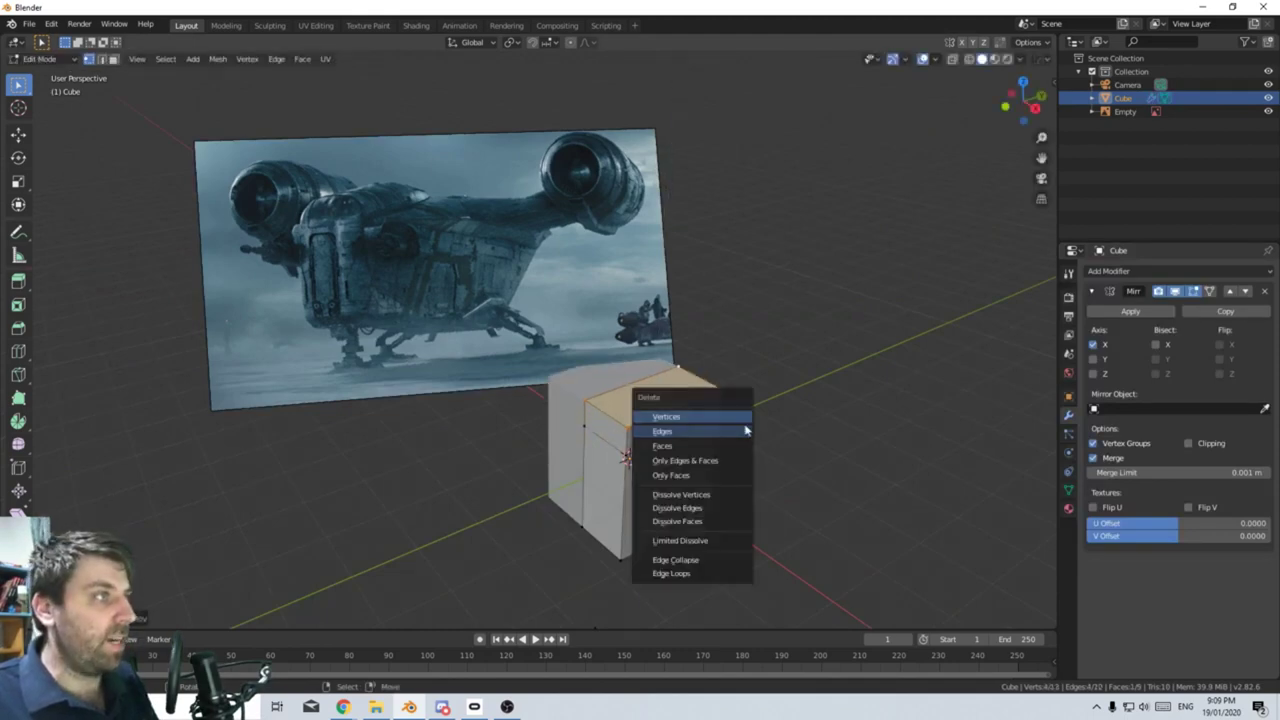
pyautogui.click(683, 426)
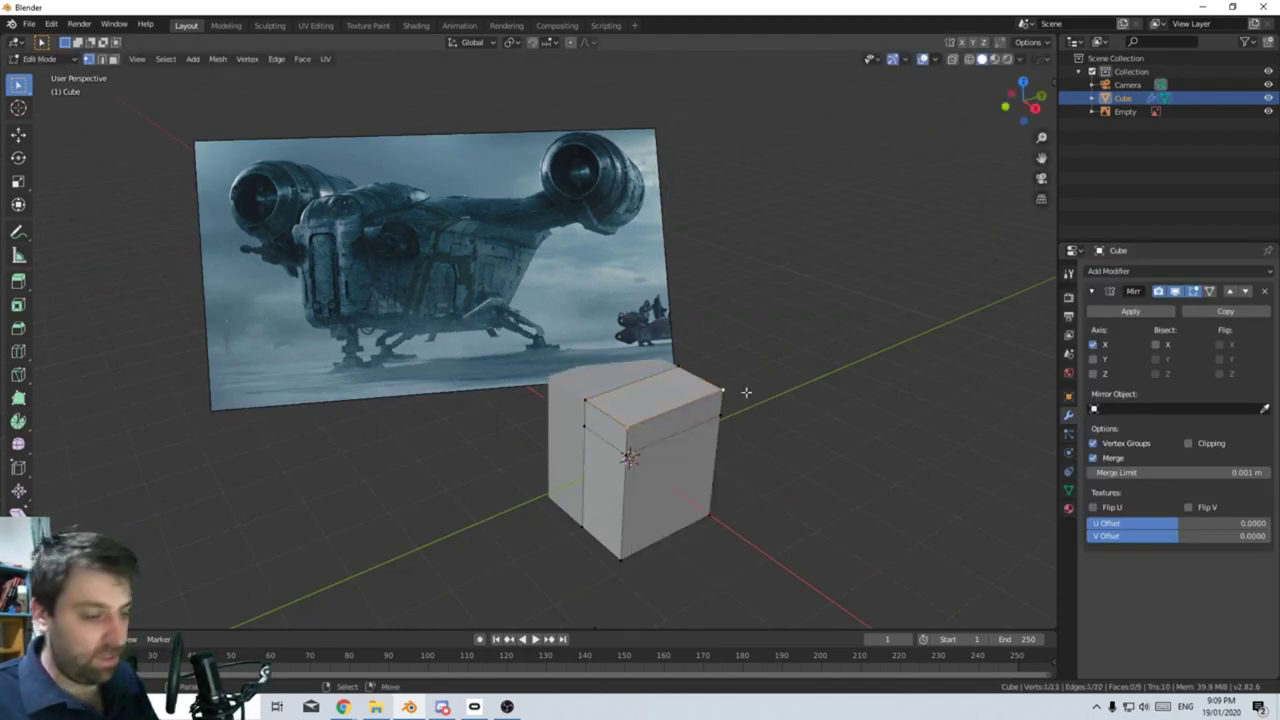
pyautogui.press('g')
pyautogui.click(771, 411)
pyautogui.moveTo(771, 411)
pyautogui.mouseDown(button='middle')
pyautogui.moveTo(647, 417)
pyautogui.moveTo(571, 443)
pyautogui.moveTo(508, 430)
pyautogui.mouseUp(button='middle')
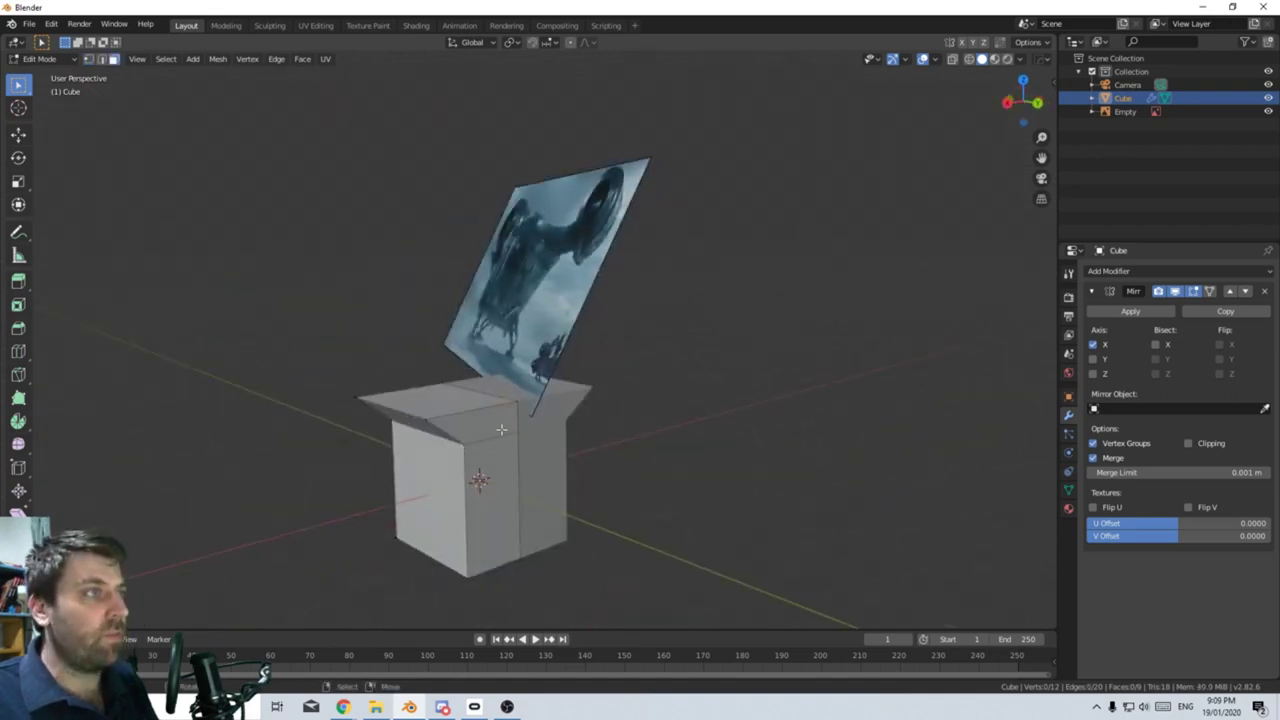
# Extrude the top and front face strip outward to widen the box's slanted side.
pyautogui.keyDown('alt'); pyautogui.click(501, 429); pyautogui.keyUp('alt')
pyautogui.press('e')
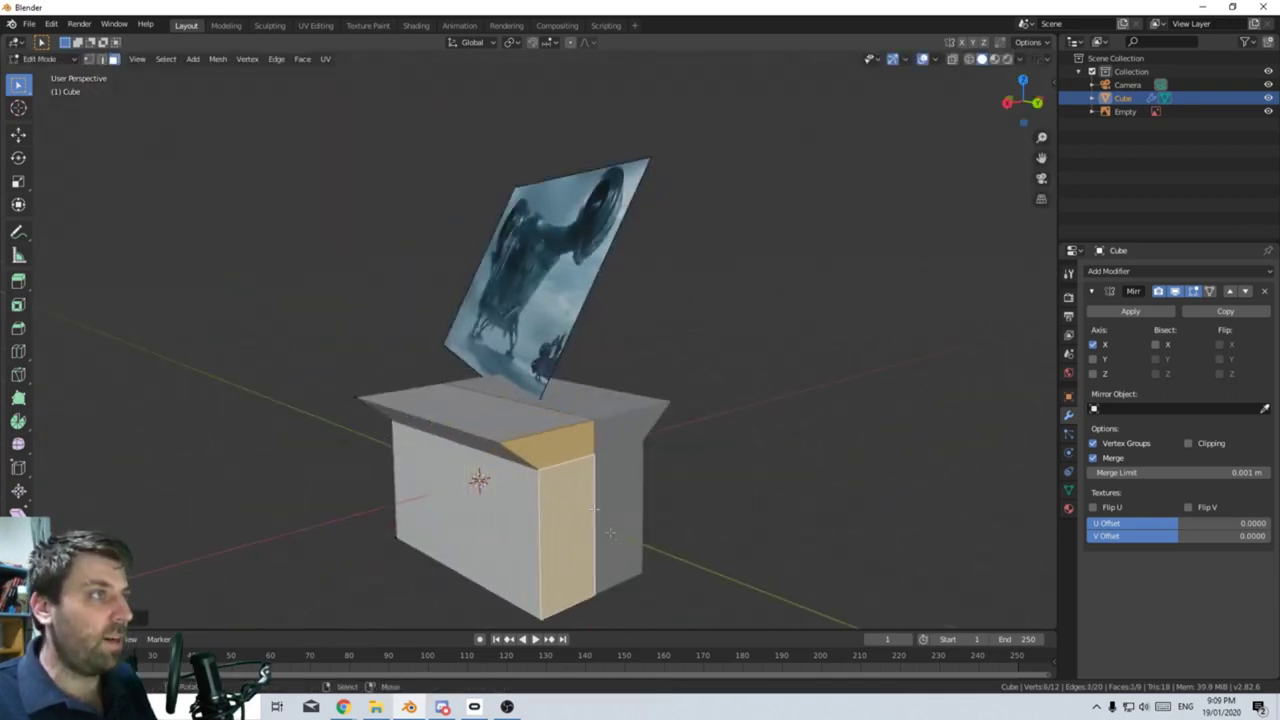
pyautogui.click(557, 455)
pyautogui.press('e')
pyautogui.click(600, 440)
pyautogui.moveTo(600, 440); pyautogui.dragTo(694, 402, button='middle')
# Narrow the slanted top face strip along X and extrude it out into a flap.
pyautogui.click(694, 402)
pyautogui.press('s')
pyautogui.press('x')
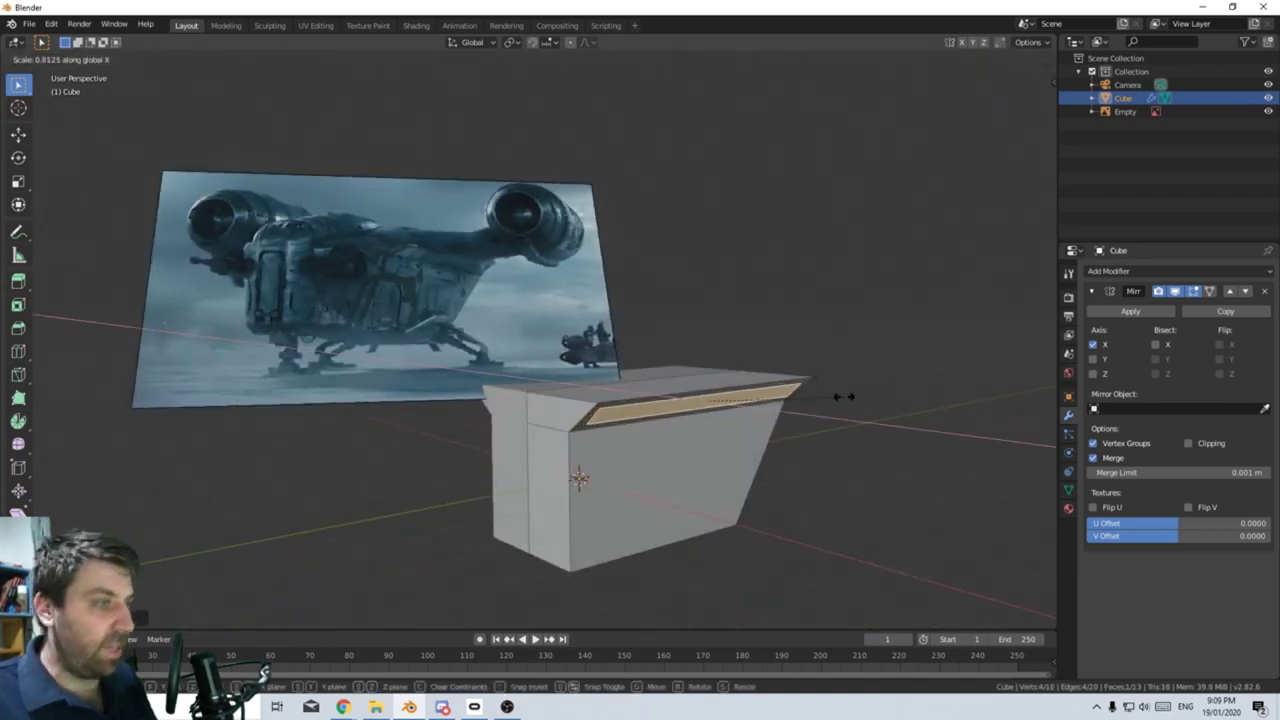
pyautogui.click(835, 397)
pyautogui.press('e')
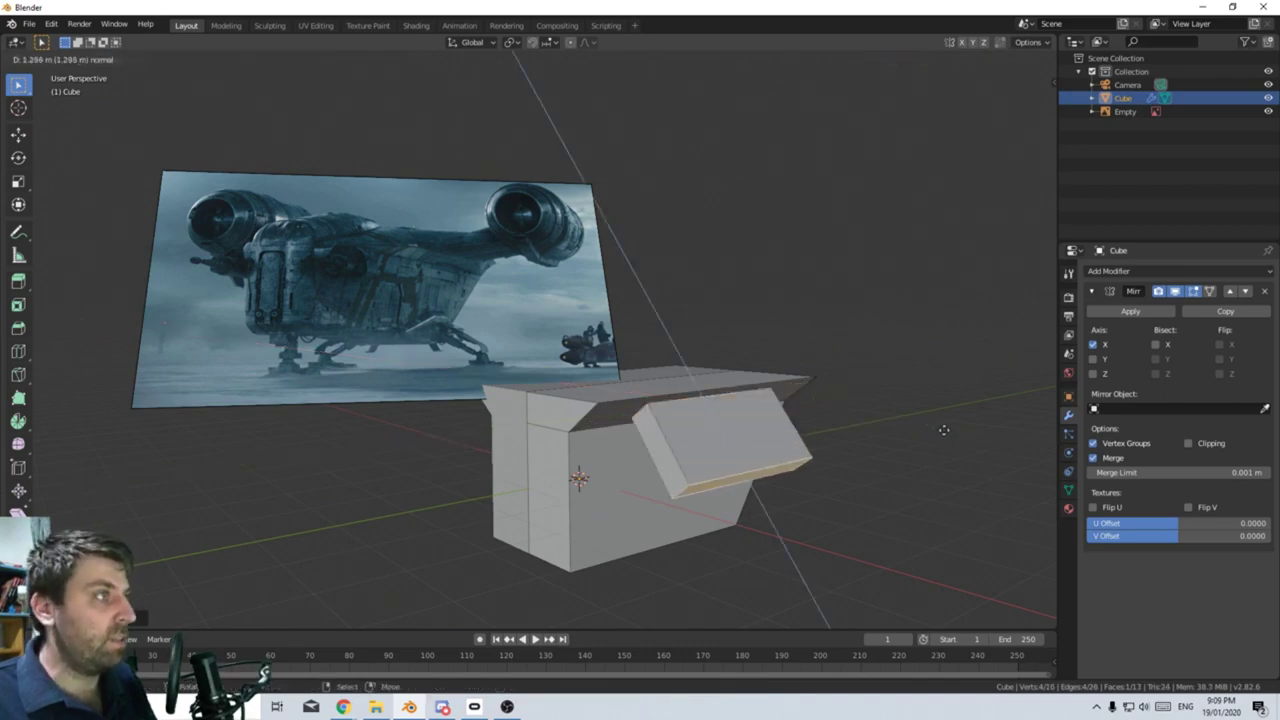
pyautogui.click(943, 430)
pyautogui.moveTo(940, 431); pyautogui.dragTo(817, 443, button='middle')
# In front orthographic view, rotate the flaps until they lie flat like wings.
pyautogui.press('KP_1')
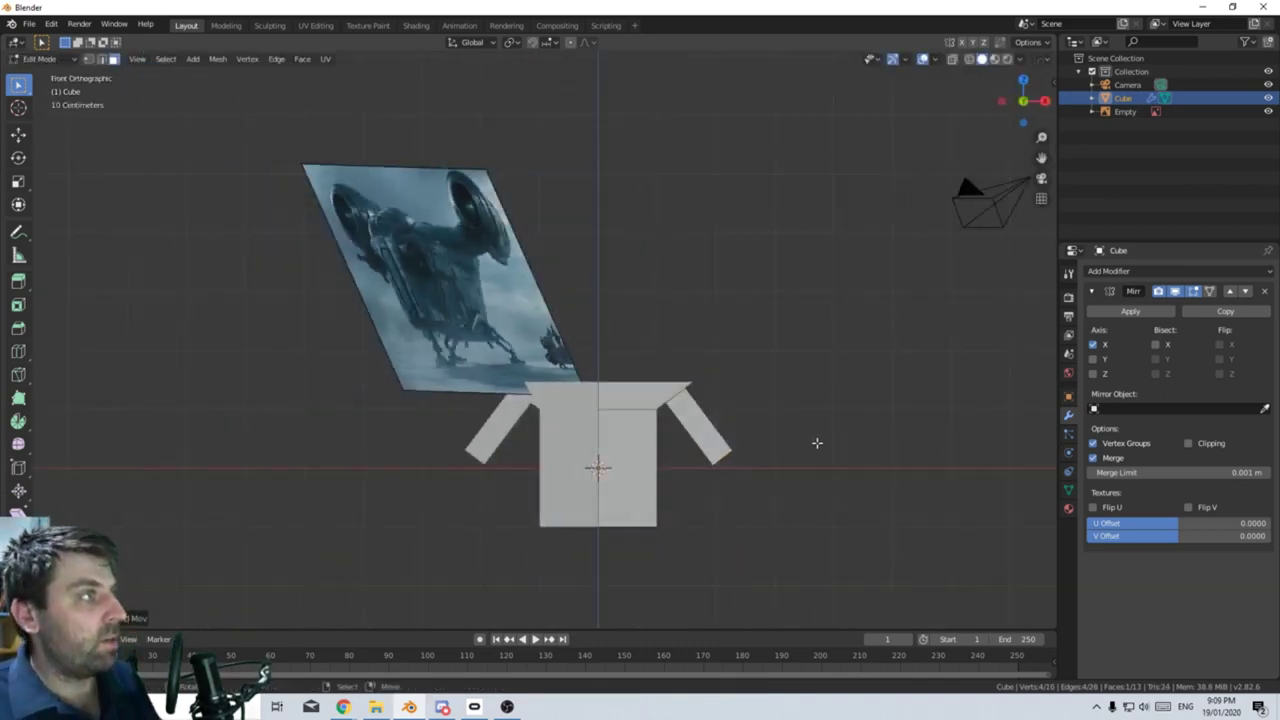
pyautogui.press('r')
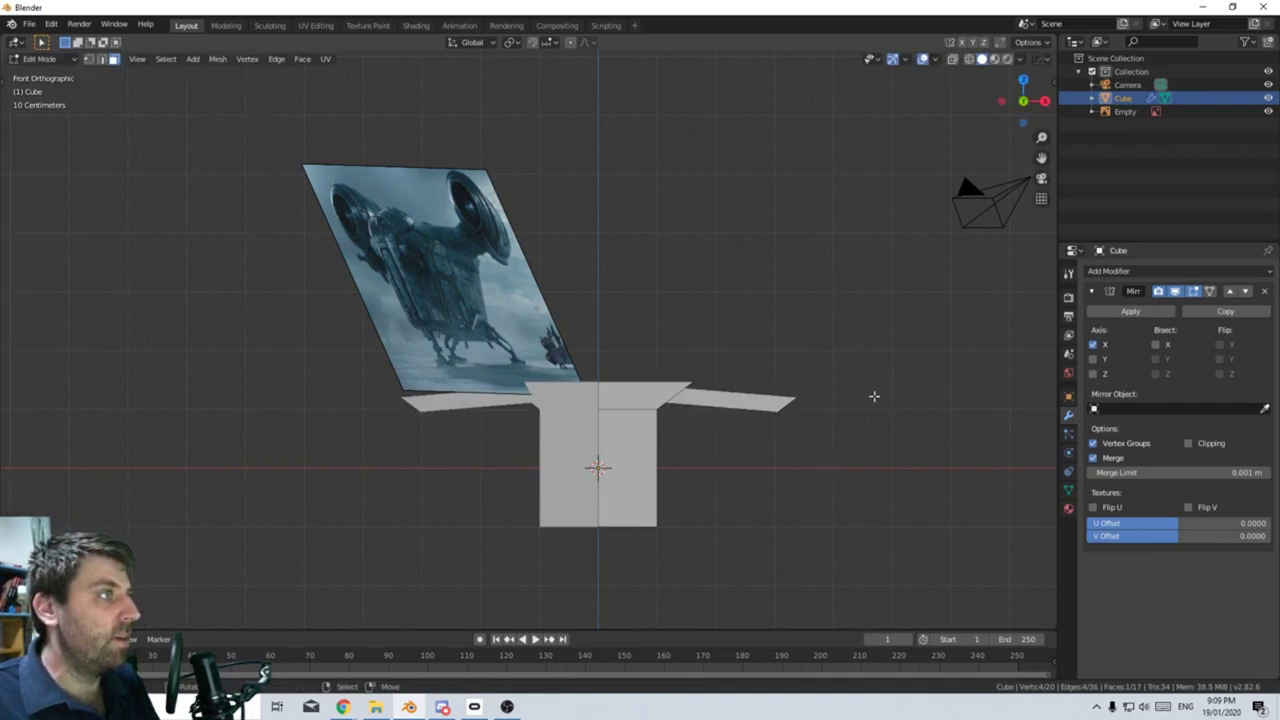
pyautogui.click(873, 397)
pyautogui.press('r')
pyautogui.click(866, 399)
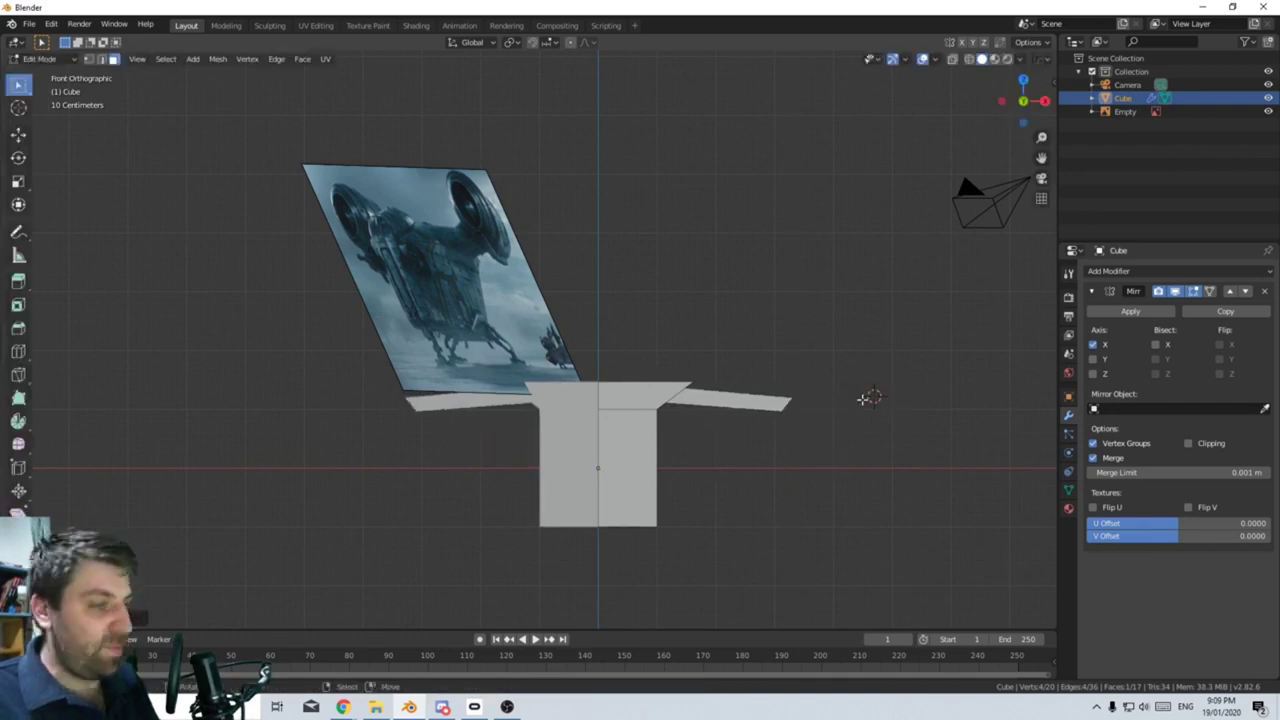
pyautogui.moveTo(868, 392); pyautogui.dragTo(761, 407, button='middle')
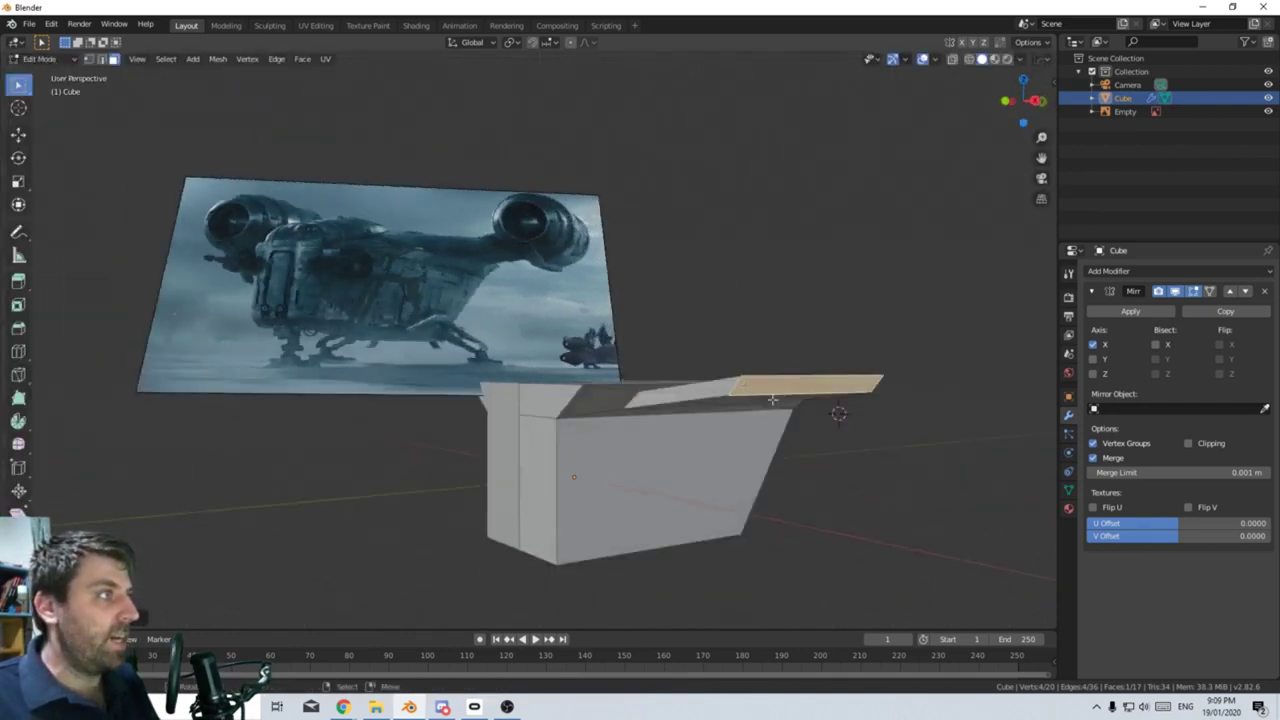
# Adjust the wing-tip edge and snap the 3D cursor to the selected edge.
pyautogui.hotkey('shift', 's')
pyautogui.click(786, 312)
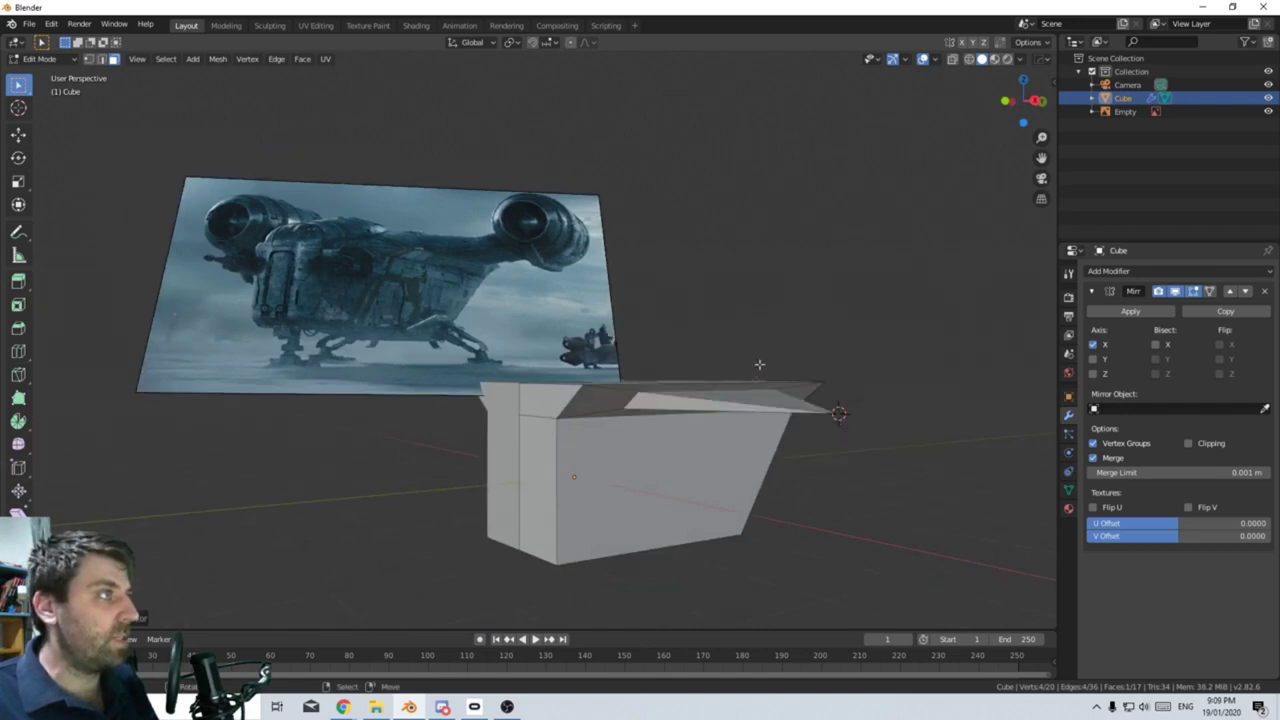
pyautogui.moveTo(780, 323); pyautogui.dragTo(795, 385, button='middle')
pyautogui.hotkey('ctrl', 'z')
pyautogui.hotkey('shift', 's')
pyautogui.click(842, 493)
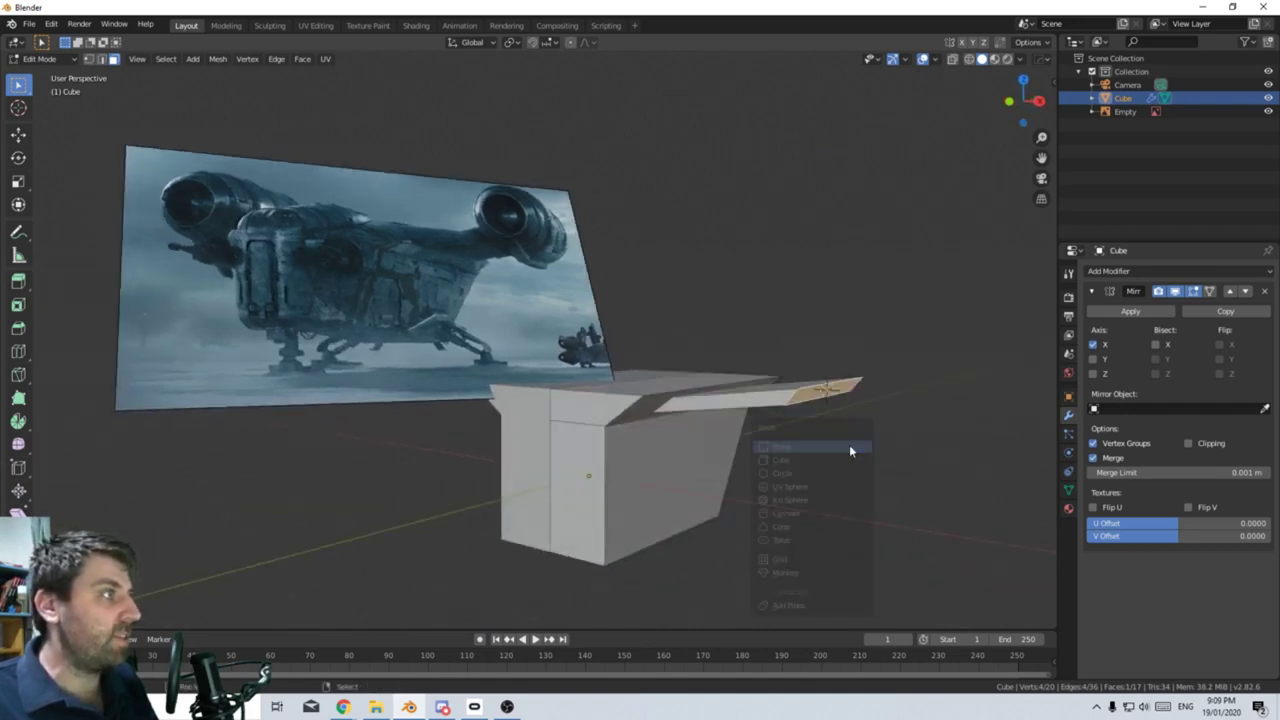
# Add a cylinder at the 3D cursor and rotate it 90 degrees on X to lie sideways.
pyautogui.hotkey('shift', 'a')
pyautogui.click(857, 513)
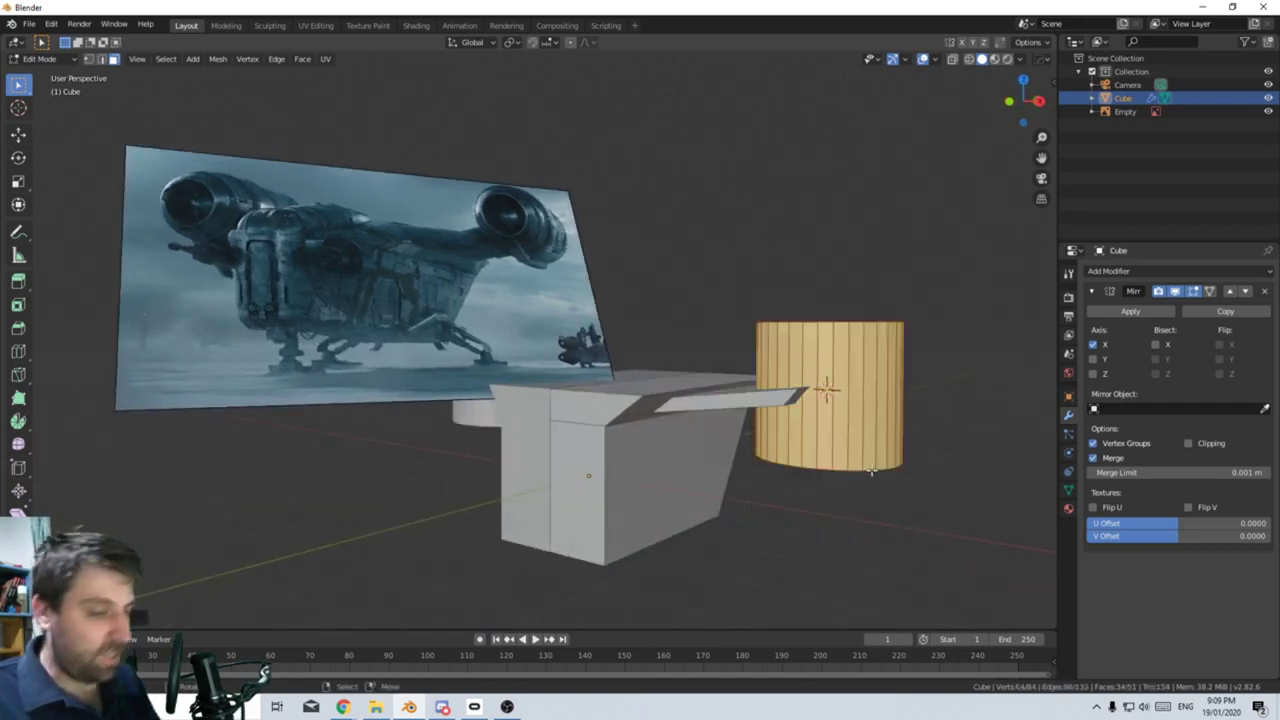
pyautogui.press('r')
pyautogui.press('x')
pyautogui.press('9')
pyautogui.press('0')
pyautogui.press('Return')
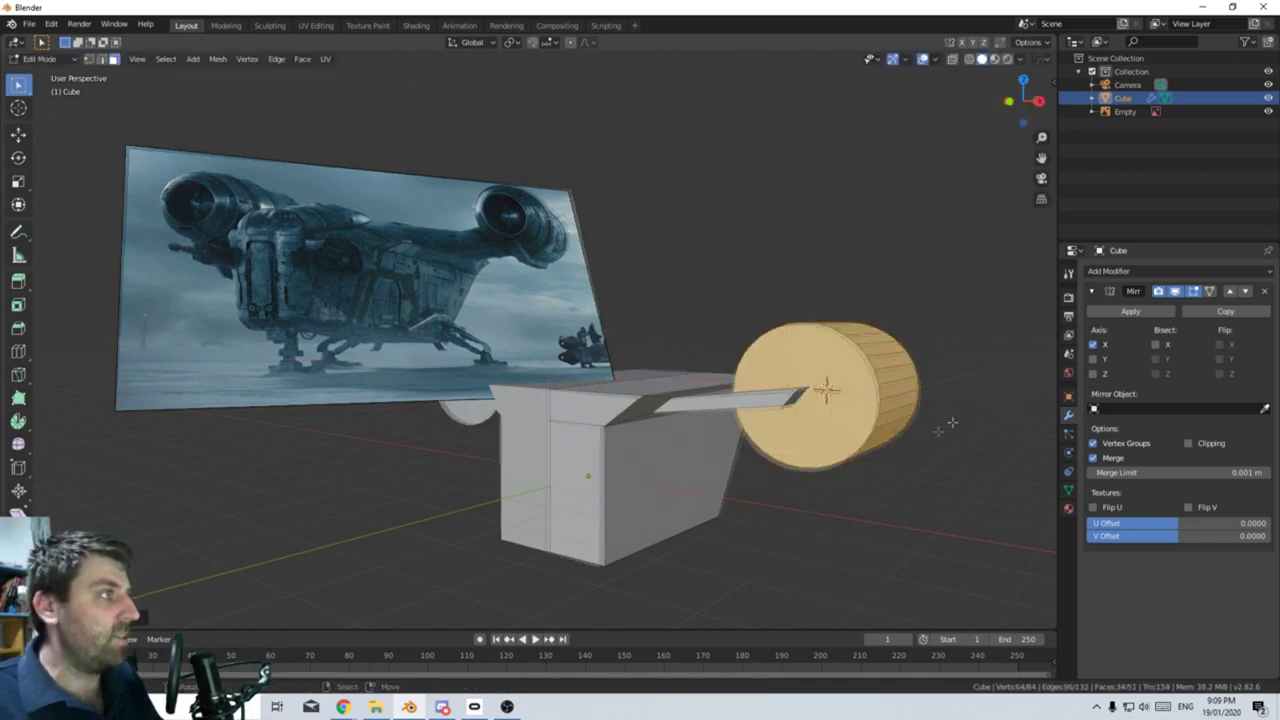
pyautogui.moveTo(958, 418); pyautogui.dragTo(880, 443, button='middle')
# Stretch the cylinder along Y and shrink its end cap to taper it.
pyautogui.press('s')
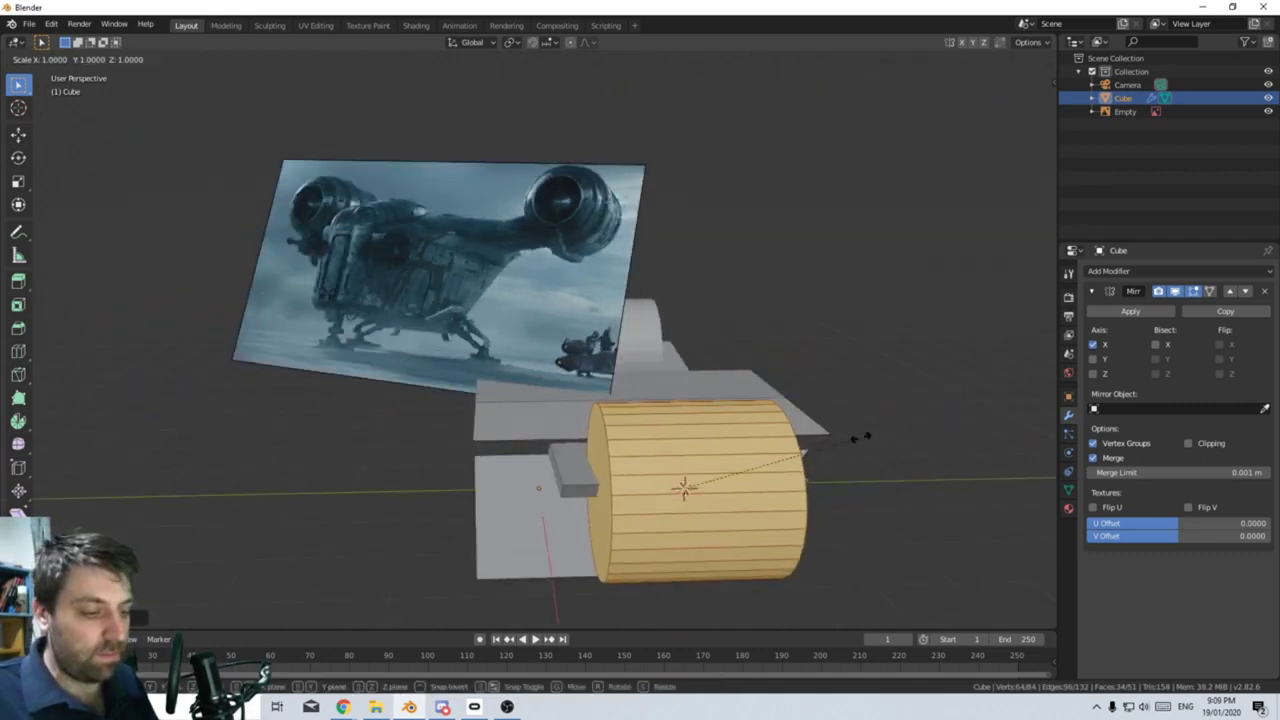
pyautogui.press('y')
pyautogui.click(860, 474)
pyautogui.press('Tab')
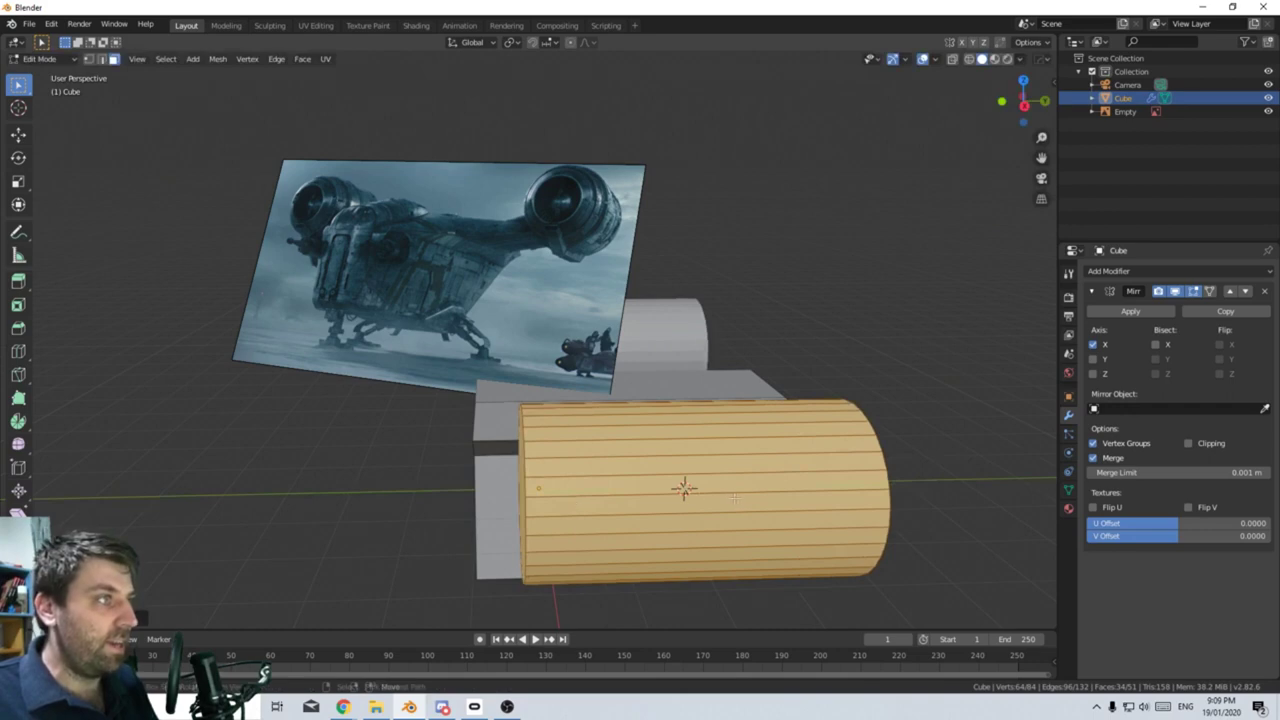
pyautogui.press('3')
pyautogui.hotkey('alt', 'a')
pyautogui.moveTo(733, 498); pyautogui.dragTo(700, 470, button='middle')
pyautogui.click(680, 429)
pyautogui.press('s')
pyautogui.press('Return')
pyautogui.moveTo(820, 480); pyautogui.dragTo(876, 496, button='middle')
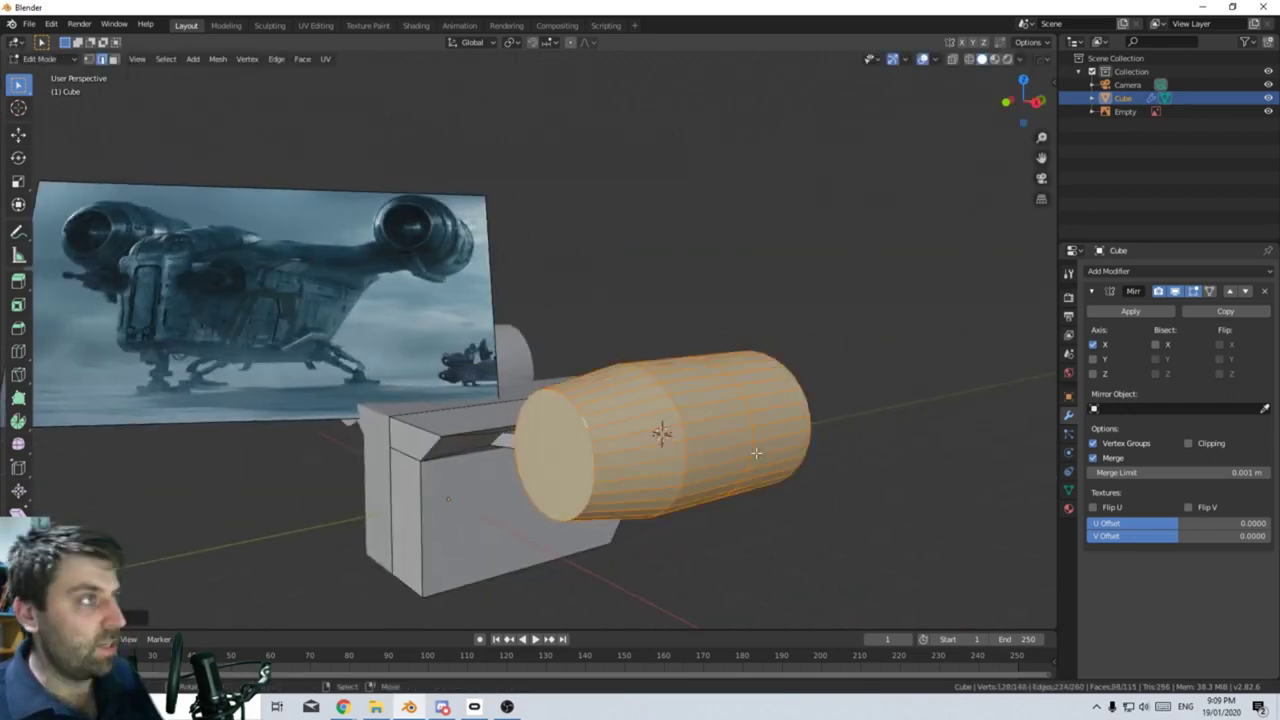
# Select the whole cylinder and rescale it along Y to set the engine pod's length.
pyautogui.hotkey('ctrl', 'l')
pyautogui.press('s')
pyautogui.press('y')
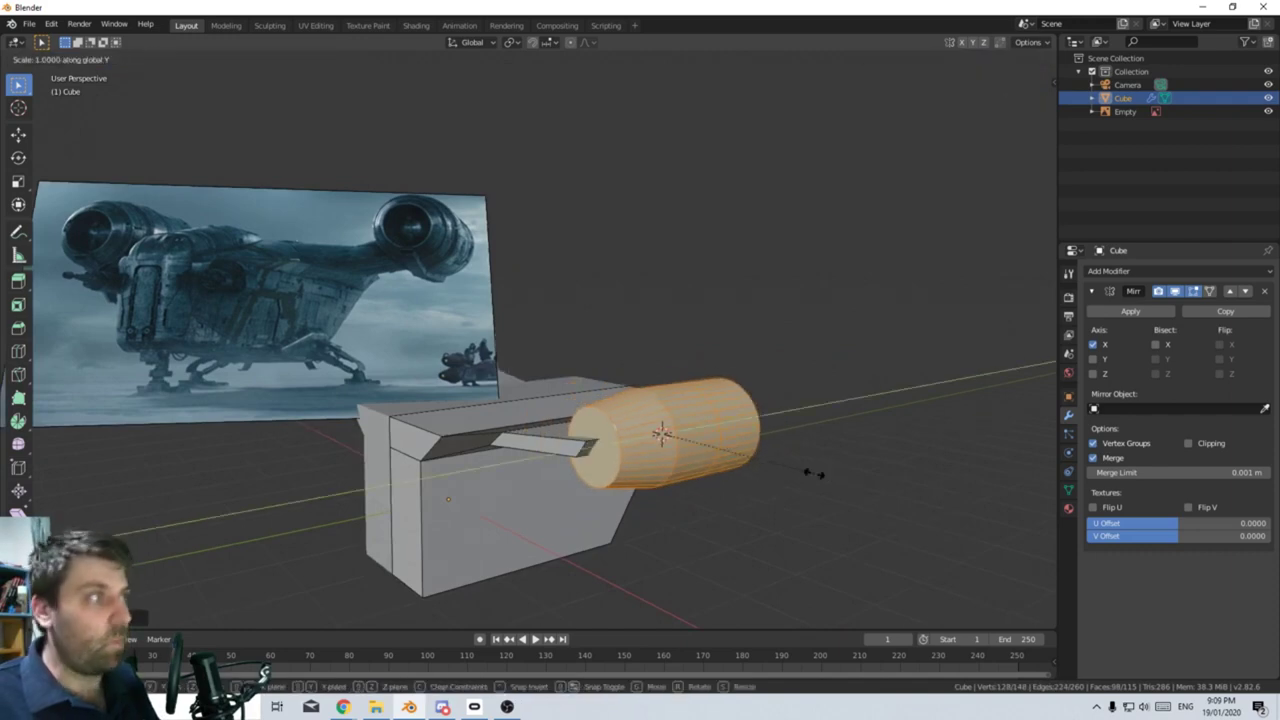
pyautogui.press('Return')
pyautogui.moveTo(858, 474); pyautogui.dragTo(478, 446, button='middle')
pyautogui.hotkey('alt', 'a')
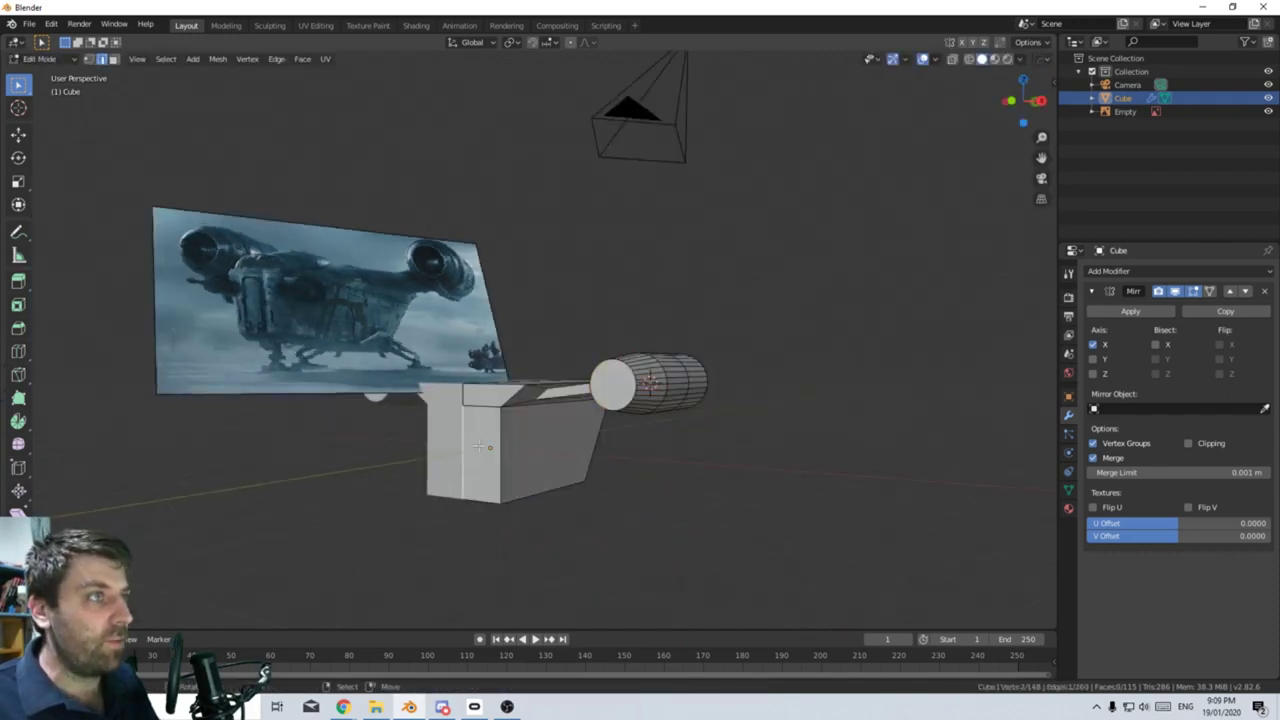
# Add a vertical edge loop down the cube hull's front and return to Object Mode.
pyautogui.hotkey('ctrl', 'r')
pyautogui.click(468, 412)
pyautogui.click(469, 413)
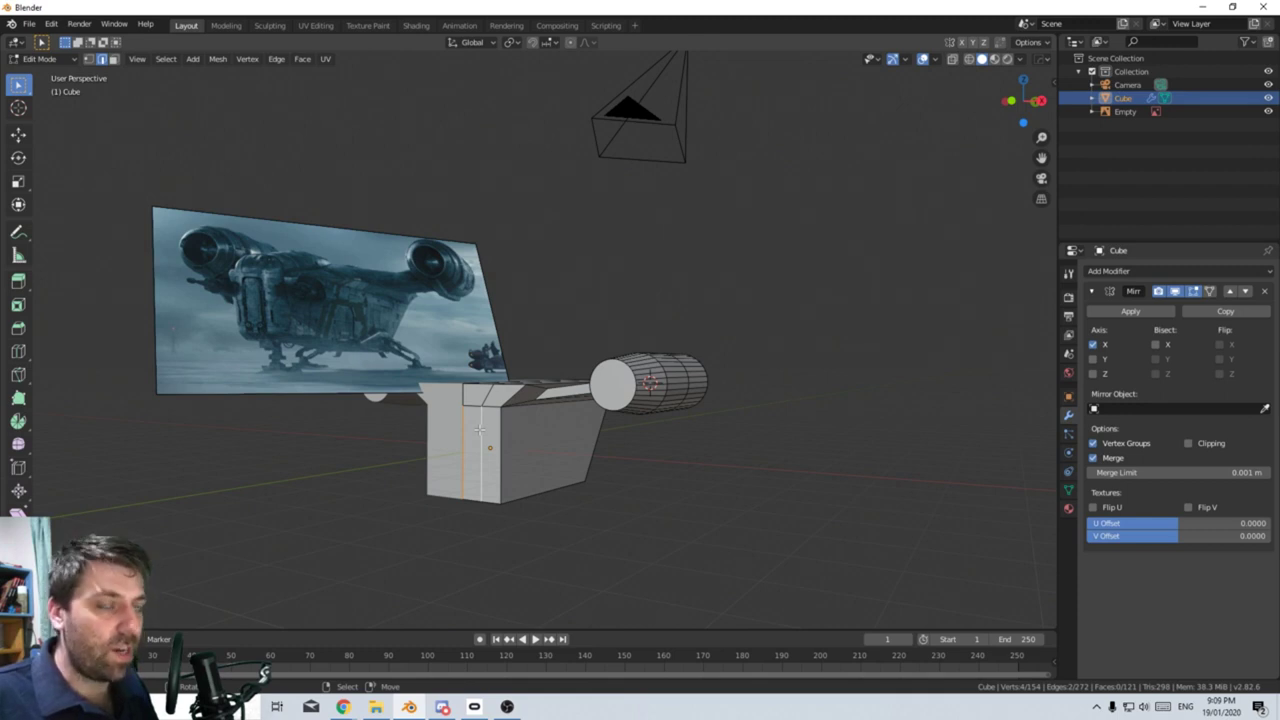
pyautogui.moveTo(564, 551)
pyautogui.mouseDown(button='middle')
pyautogui.moveTo(608, 506)
pyautogui.moveTo(521, 502)
pyautogui.moveTo(551, 514)
pyautogui.moveTo(556, 502)
pyautogui.mouseUp(button='middle')
pyautogui.press('Tab')
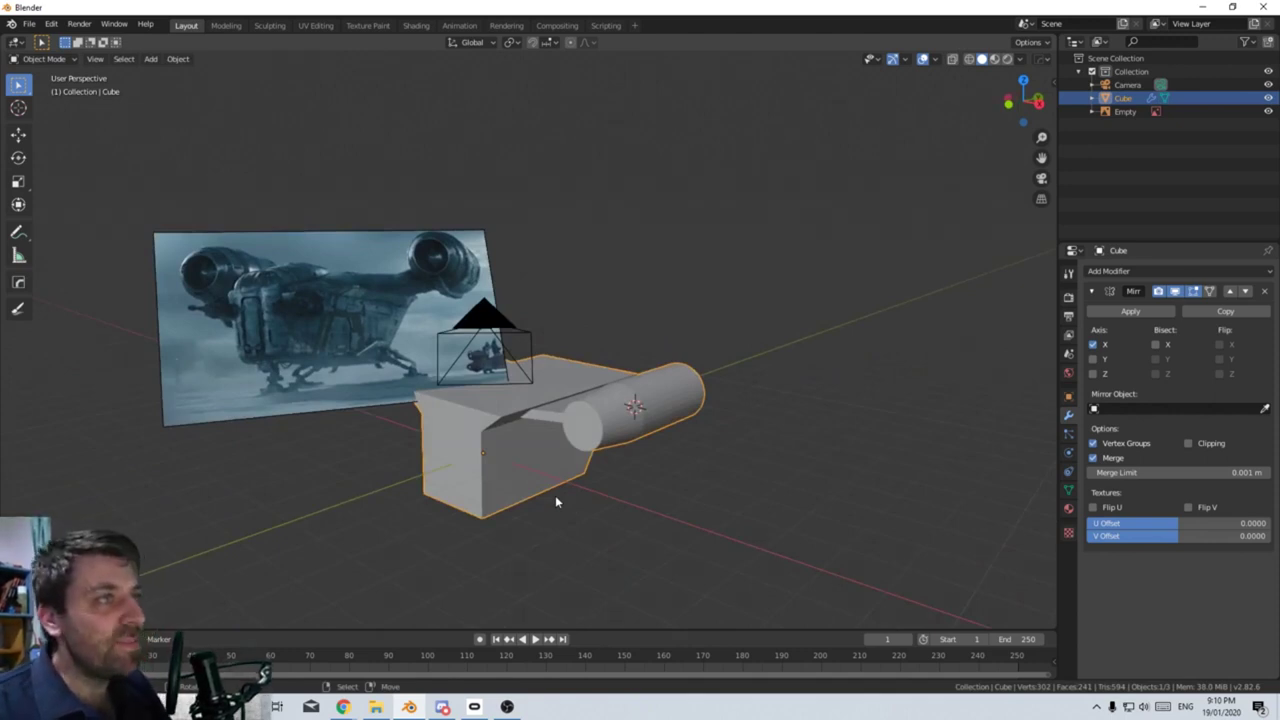
# Hide the reference image Empty with H and view the hull and engine pods from above.
pyautogui.moveTo(554, 495); pyautogui.dragTo(629, 497, button='middle')
pyautogui.click(335, 378)
pyautogui.moveTo(335, 378)
pyautogui.mouseDown(button='middle')
pyautogui.moveTo(426, 479)
pyautogui.moveTo(323, 488)
pyautogui.mouseUp(button='middle')
pyautogui.press('h')
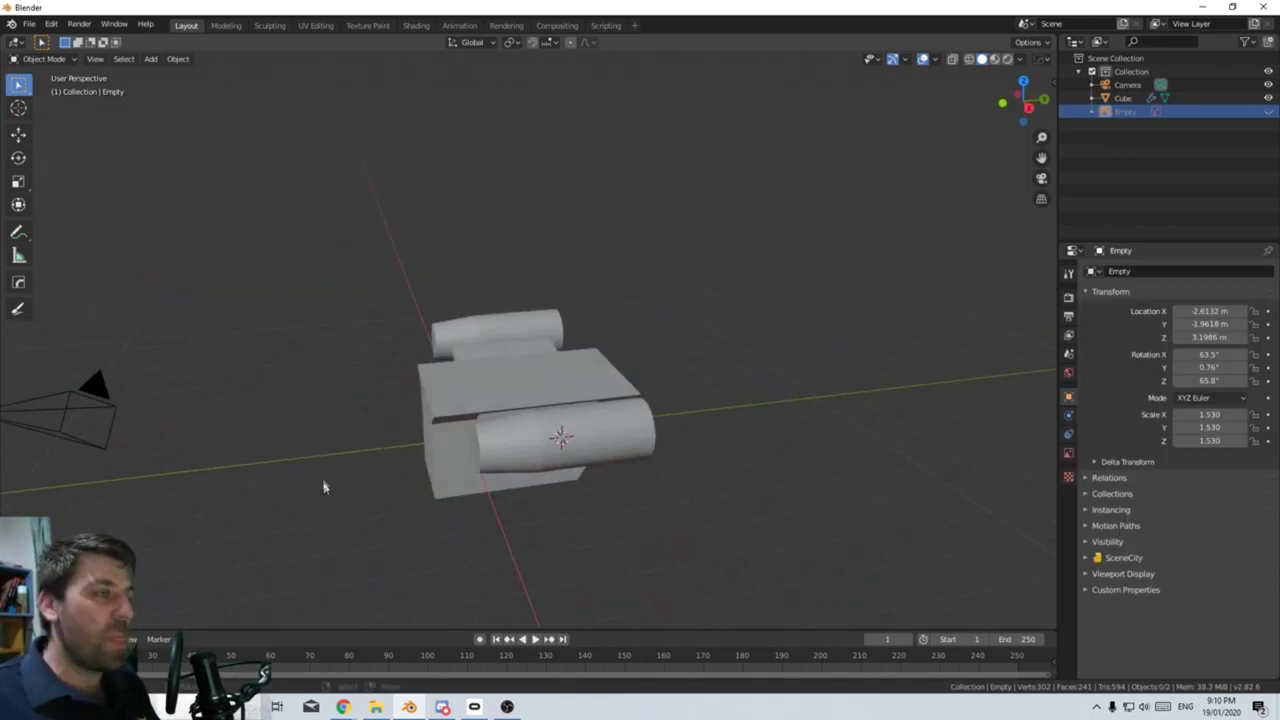
pyautogui.moveTo(321, 477)
pyautogui.mouseDown(button='middle')
pyautogui.moveTo(386, 480)
pyautogui.moveTo(413, 466)
pyautogui.mouseUp(button='middle')
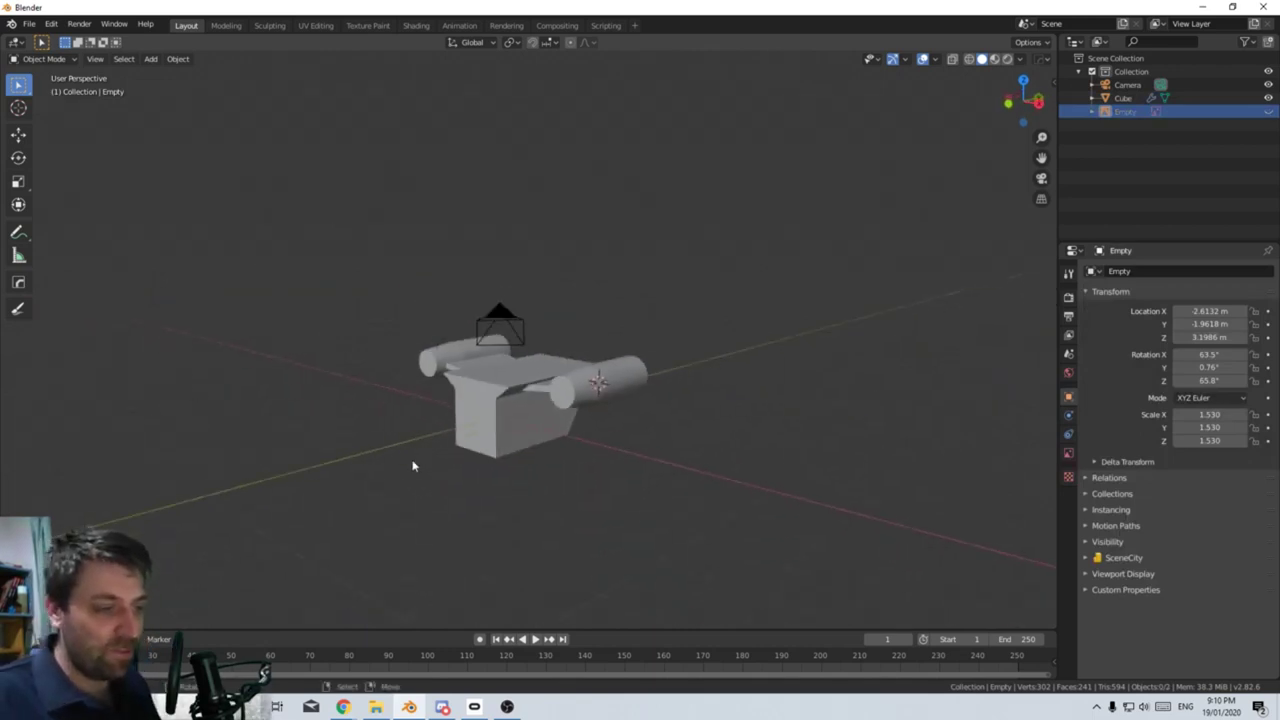
pyautogui.moveTo(413, 466); pyautogui.dragTo(449, 463, button='middle')
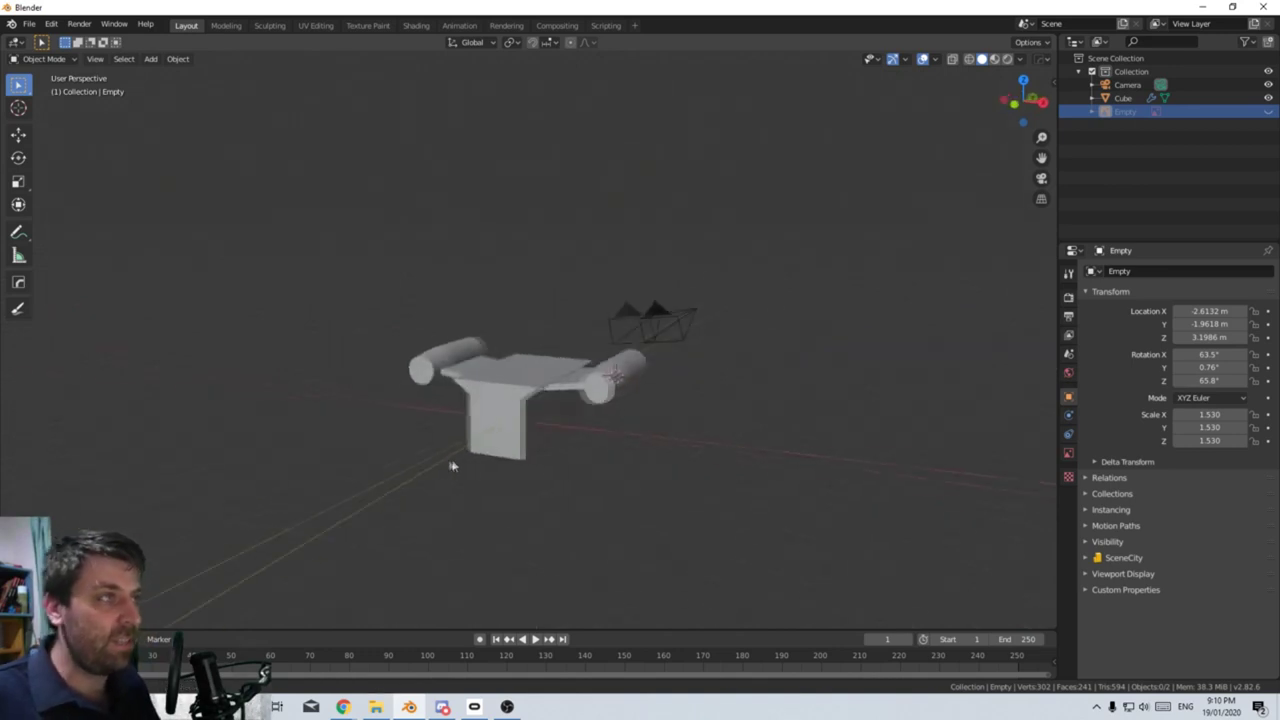
pyautogui.scroll(-3, 489, 443)
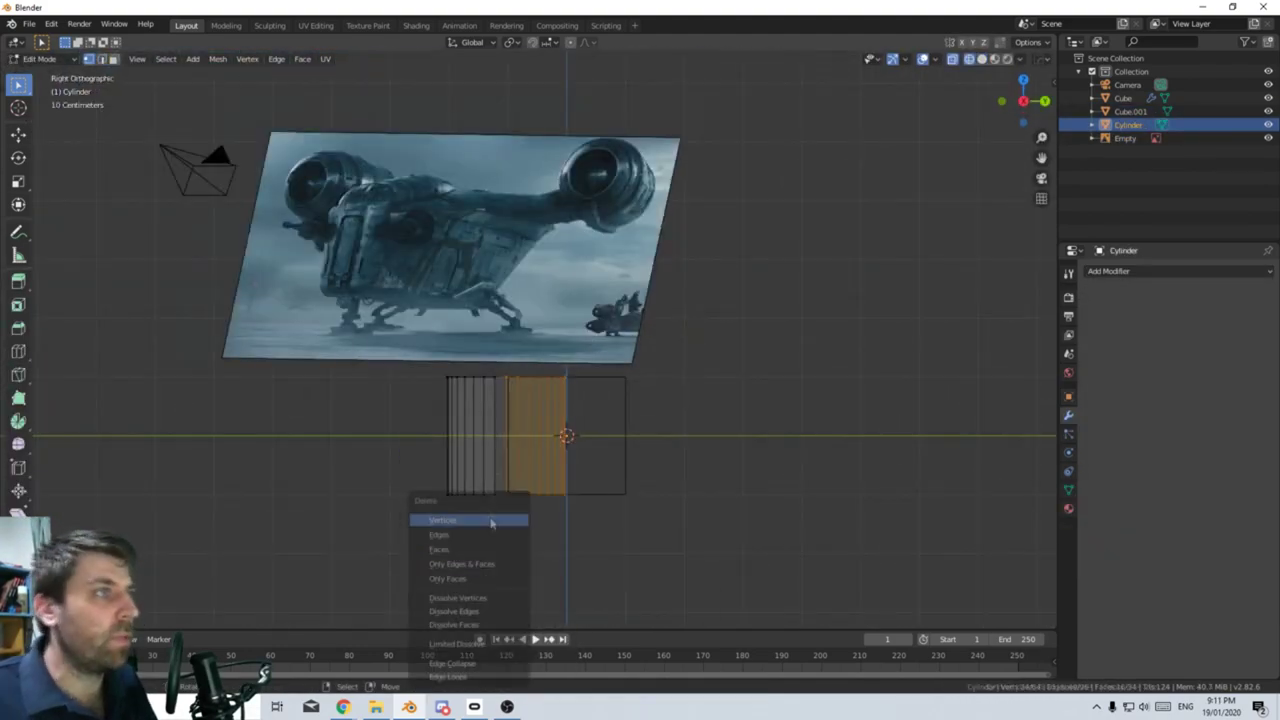
# Use the Spin tool to sweep Cube.001's front profile into a curved arc.
pyautogui.scroll(2, 500, 456)
pyautogui.click(18, 420)
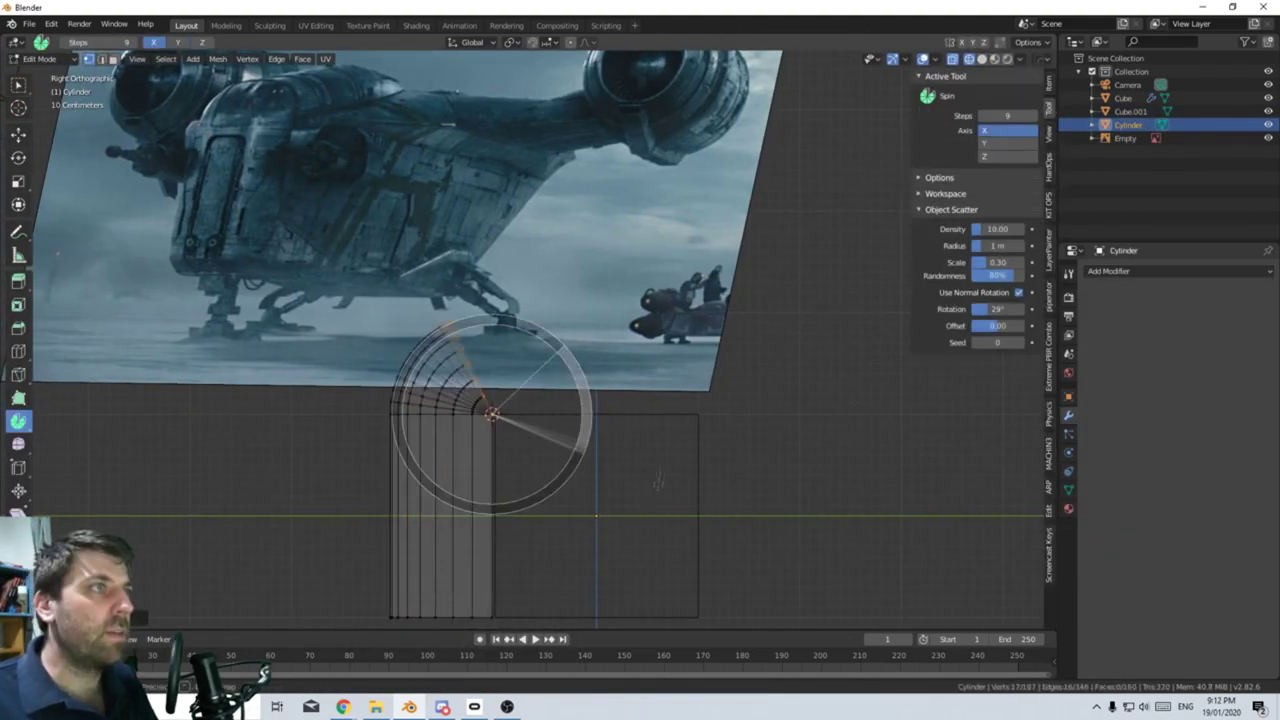
pyautogui.moveTo(428, 334); pyautogui.dragTo(482, 395)
# Scale the guide sphere into an ellipsoid, then delete it and return to perspective.
pyautogui.press('s')
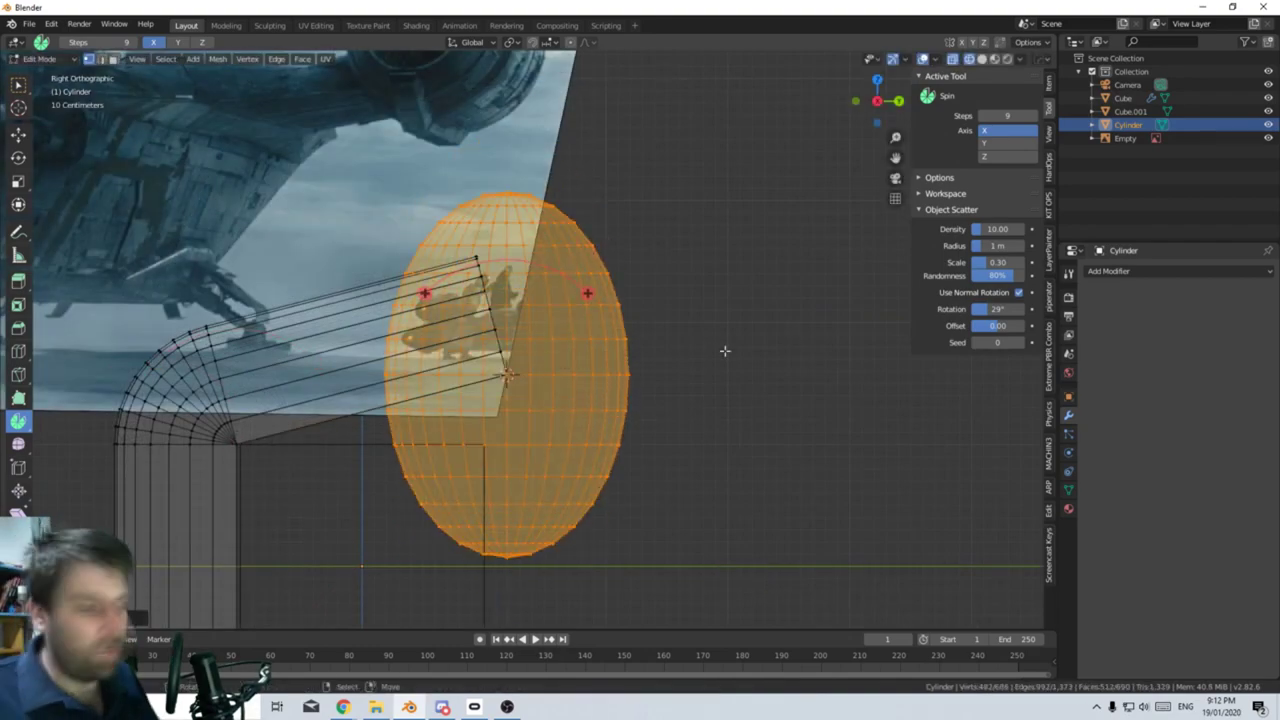
pyautogui.scroll(-2, 723, 349)
pyautogui.hotkey('alt', 'a')
pyautogui.hotkey('ctrl', 'z')
pyautogui.hotkey('ctrl', 'z')
pyautogui.hotkey('ctrl', 'z')
pyautogui.hotkey('ctrl', 'alt', 'z')
pyautogui.click(419, 468)
pyautogui.moveTo(419, 468); pyautogui.dragTo(578, 384, button='middle')
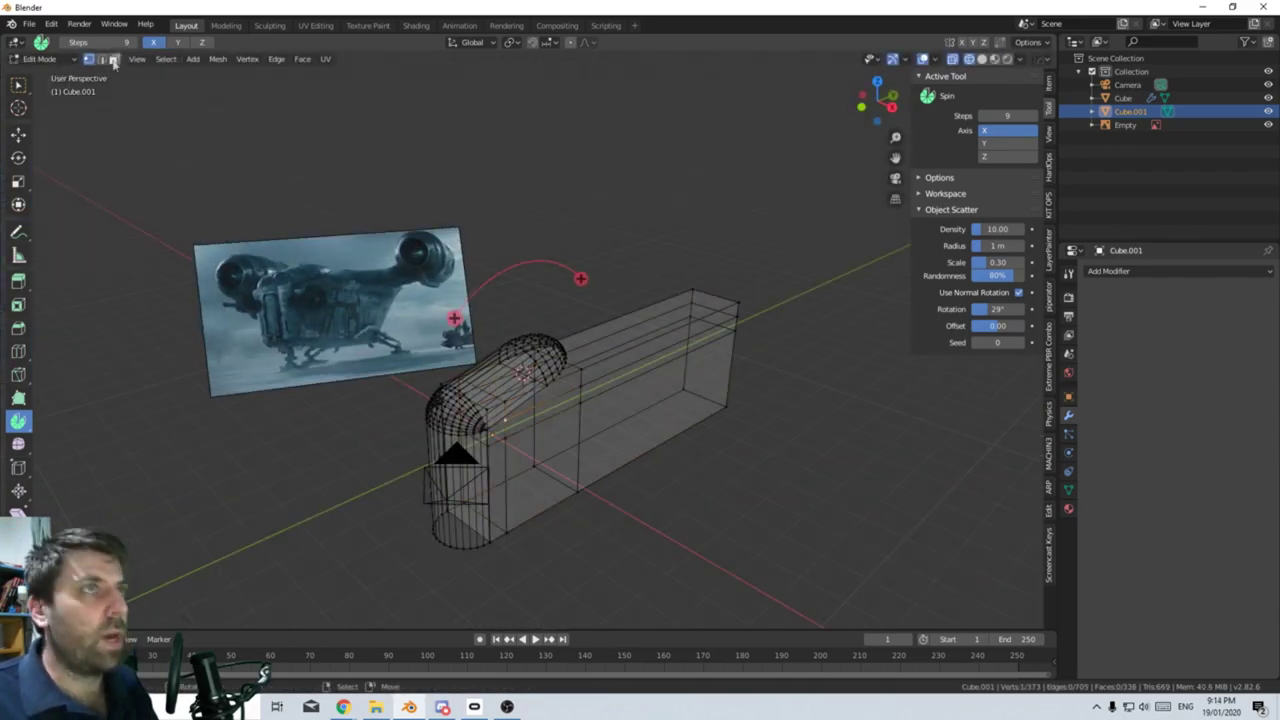
# Revert Cube.001 to an earlier state through the Undo History list.
pyautogui.moveTo(578, 384); pyautogui.dragTo(548, 468, button='middle')
pyautogui.hotkey('ctrl', 'alt', 'z')
pyautogui.click(430, 417)
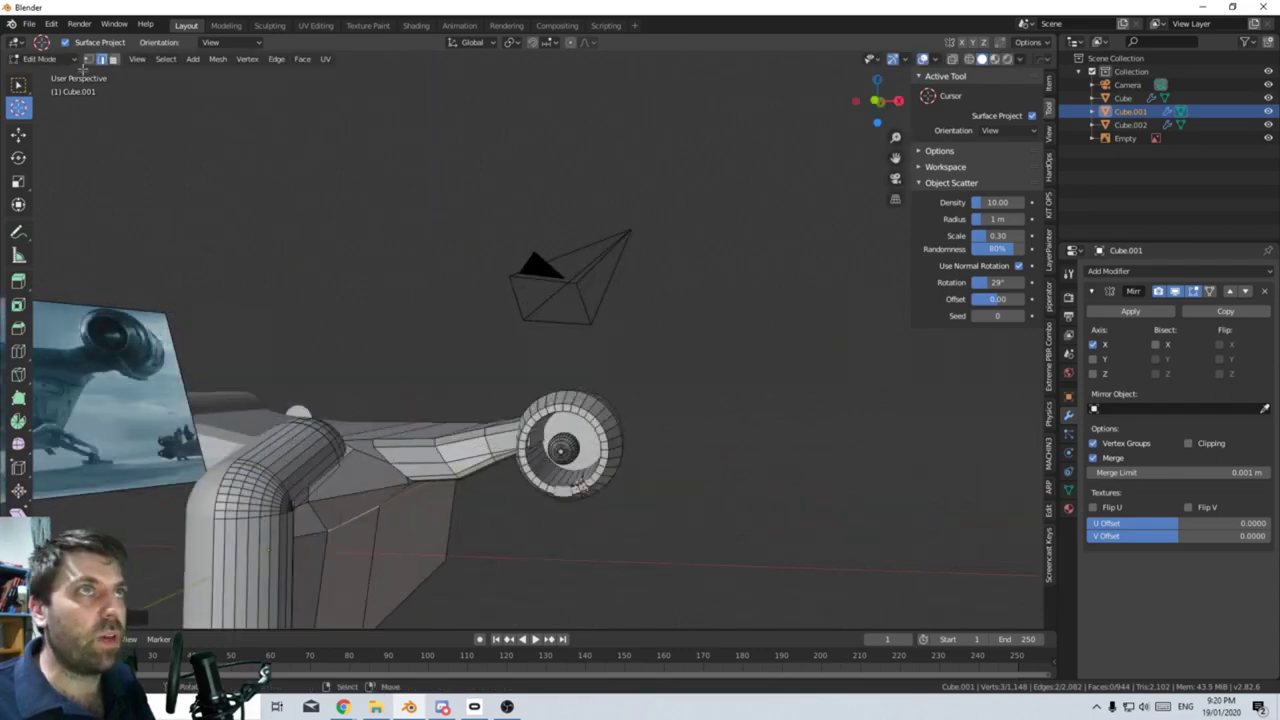
# Move the selected row of pylon vertices along the Z axis.
pyautogui.press('g')
pyautogui.press('z')
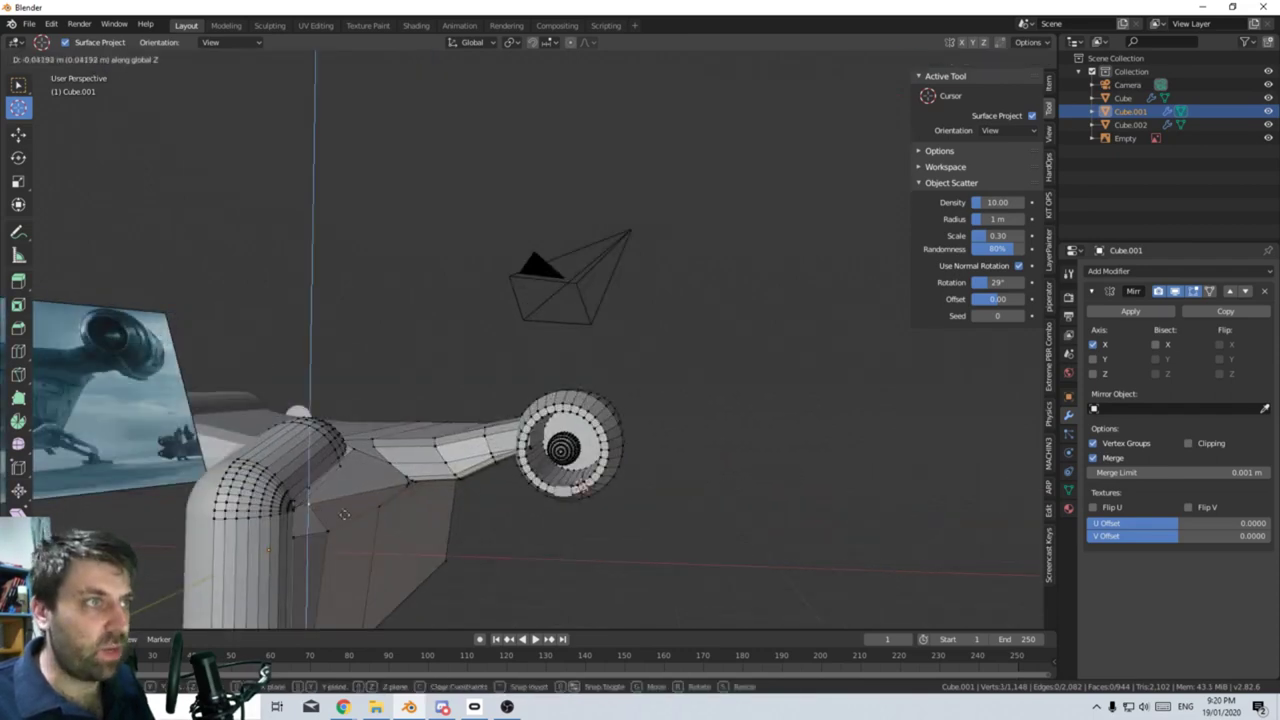
pyautogui.press('x')
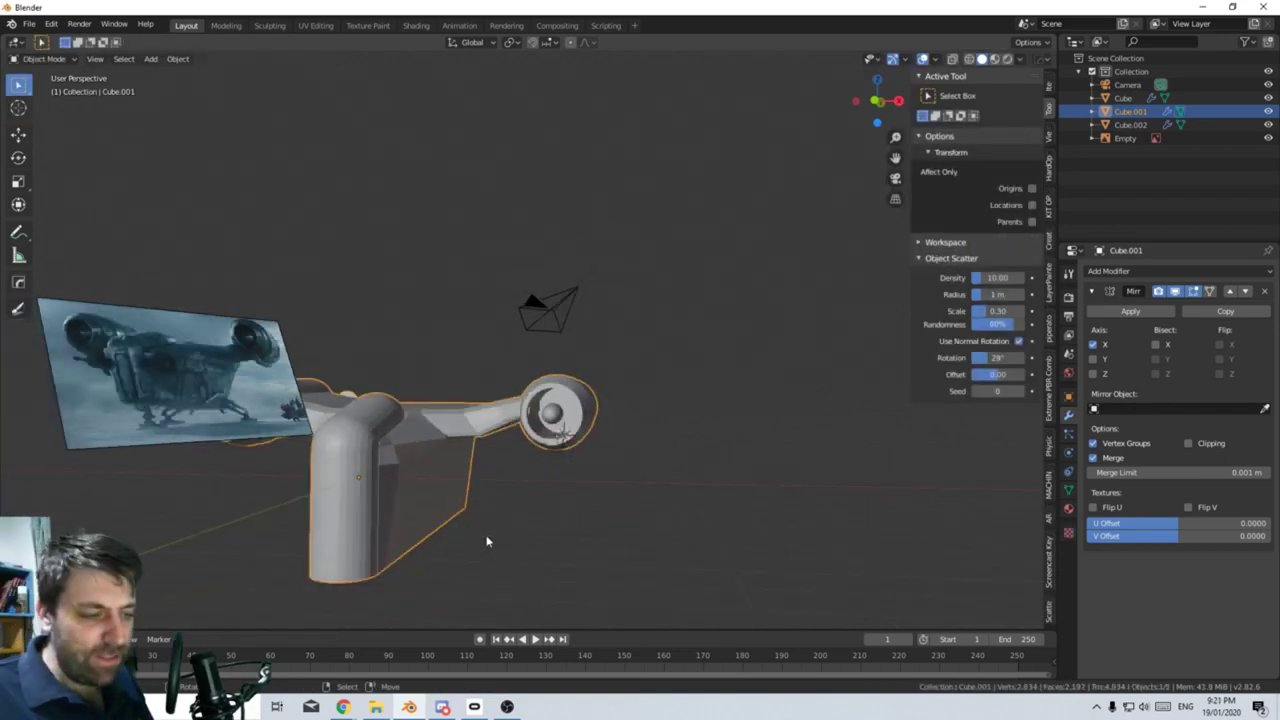
# Line the model up with the reference image in Front Orthographic view.
pyautogui.scroll(-3, 487, 541)
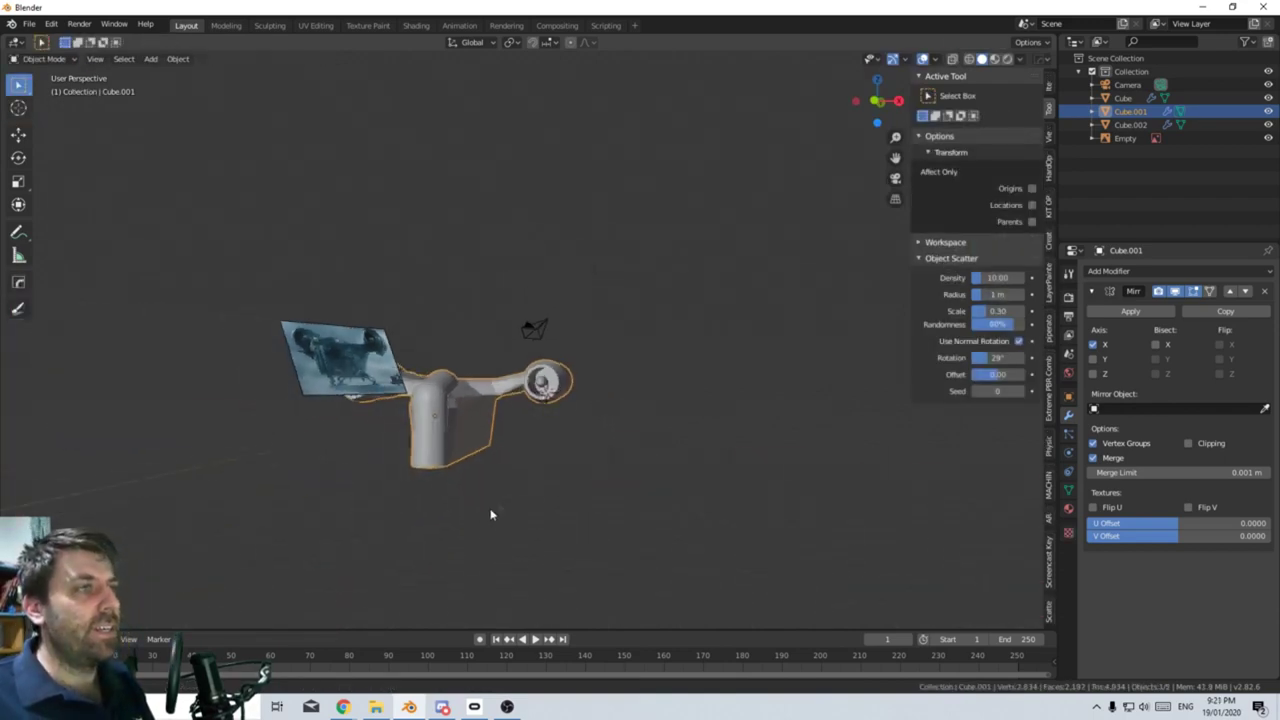
pyautogui.moveTo(500, 508); pyautogui.dragTo(481, 528, button='middle')
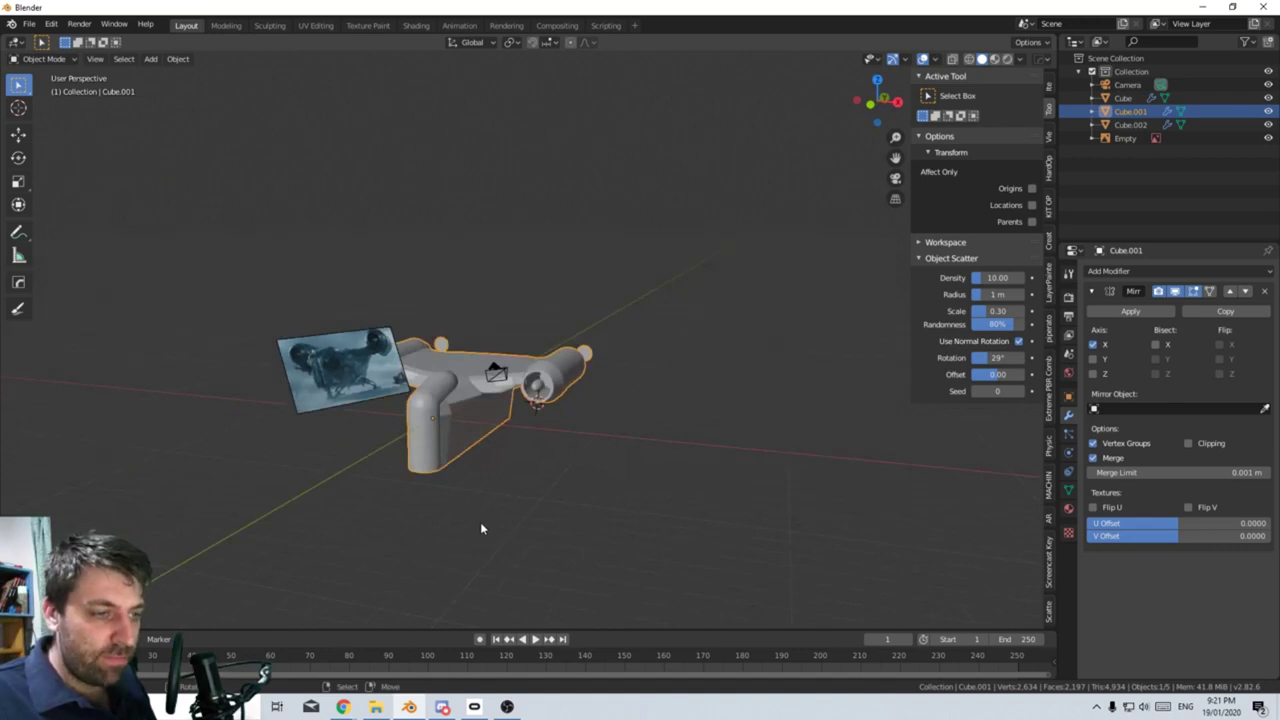
pyautogui.scroll(-3, 480, 526)
pyautogui.moveTo(517, 565); pyautogui.dragTo(433, 589, button='middle')
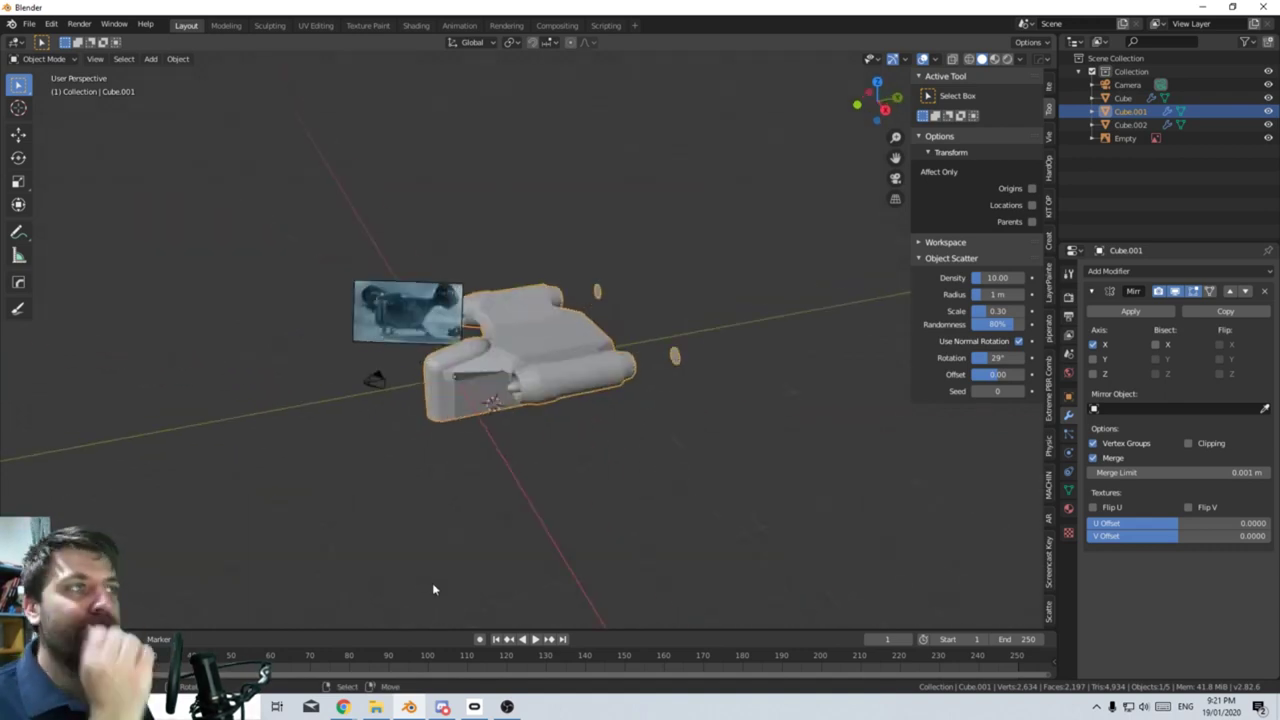
pyautogui.press('KP_1')
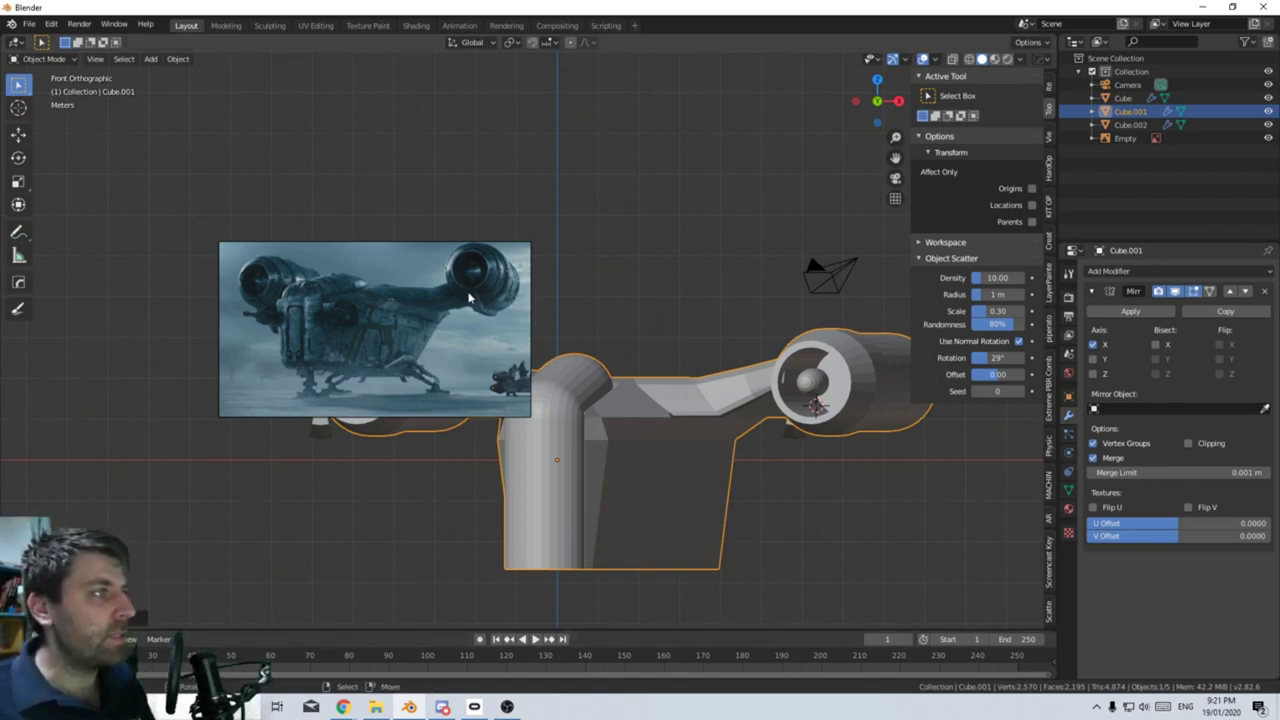
pyautogui.moveTo(797, 514)
pyautogui.mouseDown(button='middle')
pyautogui.moveTo(734, 470)
pyautogui.moveTo(728, 450)
pyautogui.mouseUp(button='middle')
# Select Cube.002, the bent pylon and the reference image plane to inspect them.
pyautogui.click(614, 408)
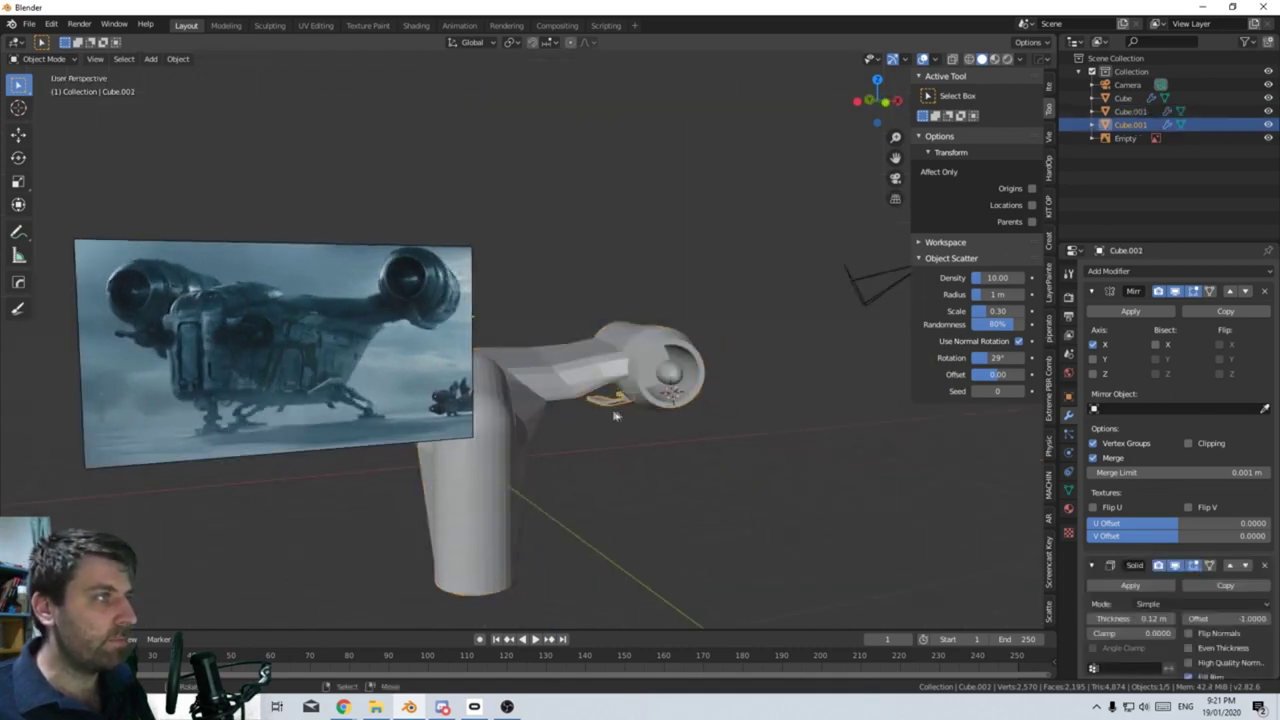
pyautogui.click(652, 400)
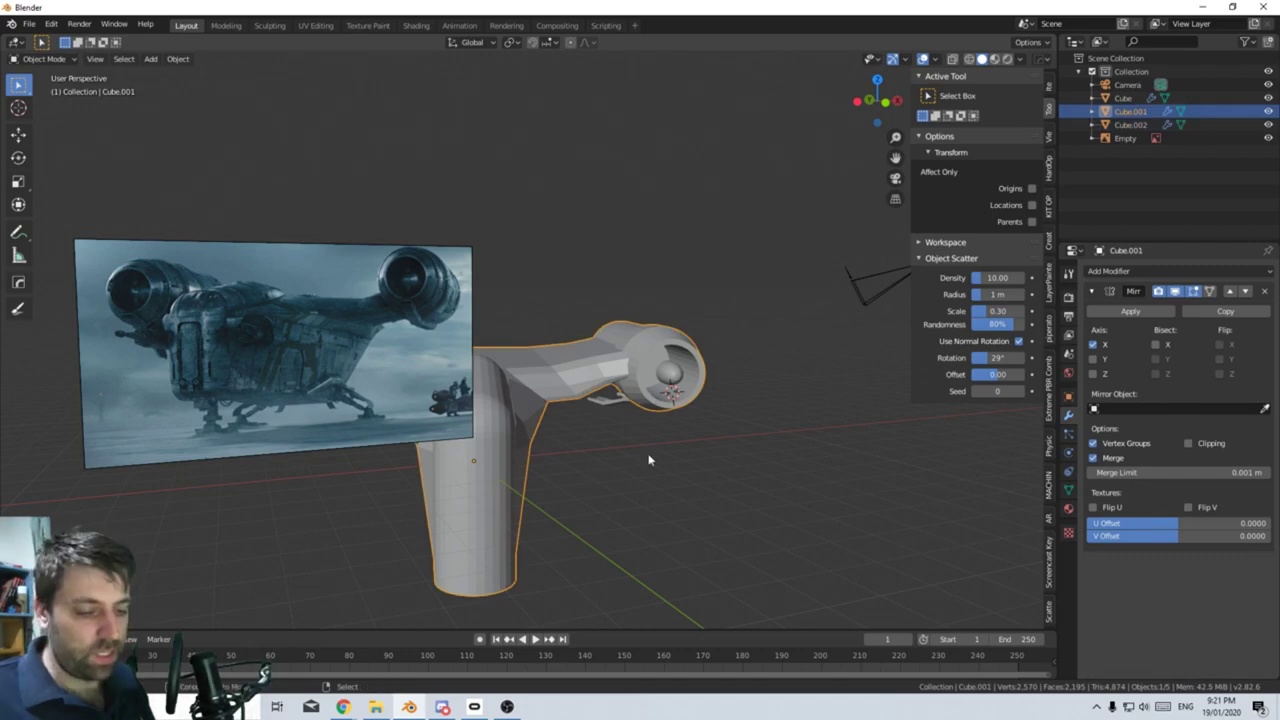
pyautogui.moveTo(648, 460); pyautogui.dragTo(851, 397, button='middle')
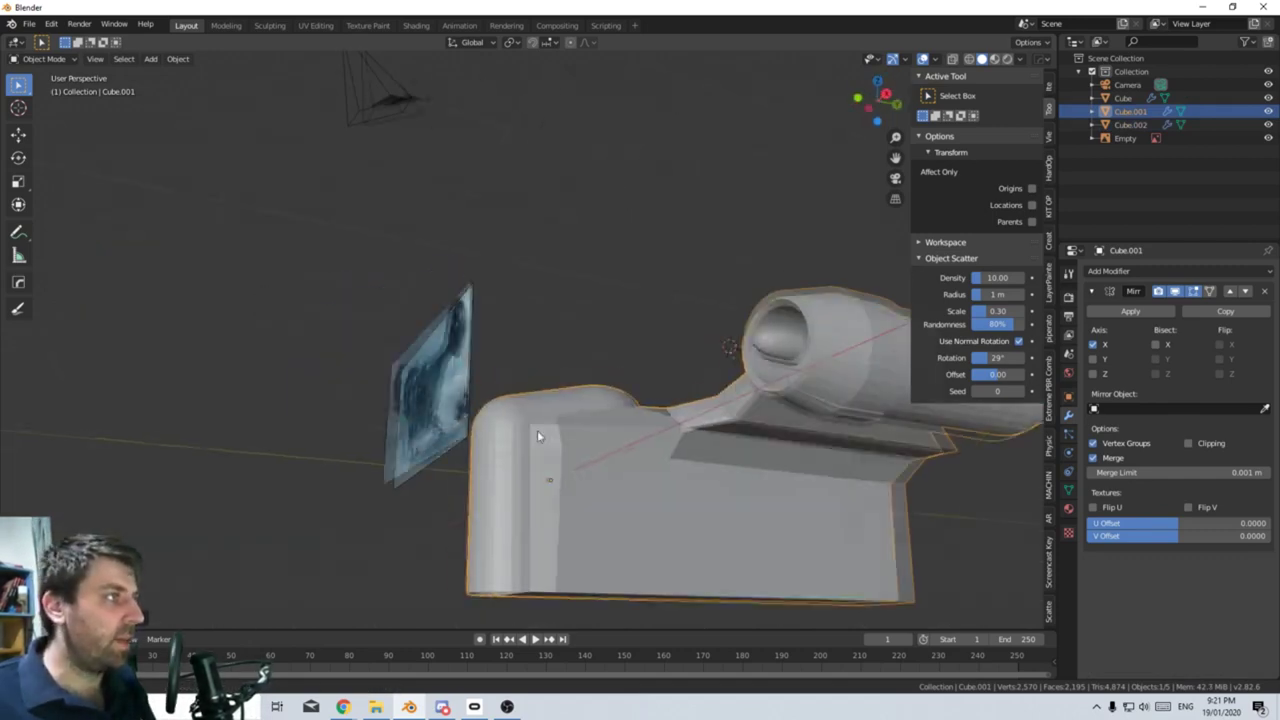
pyautogui.moveTo(851, 422)
pyautogui.mouseDown(button='middle')
pyautogui.moveTo(673, 492)
pyautogui.moveTo(625, 546)
pyautogui.moveTo(647, 473)
pyautogui.moveTo(615, 487)
pyautogui.mouseUp(button='middle')
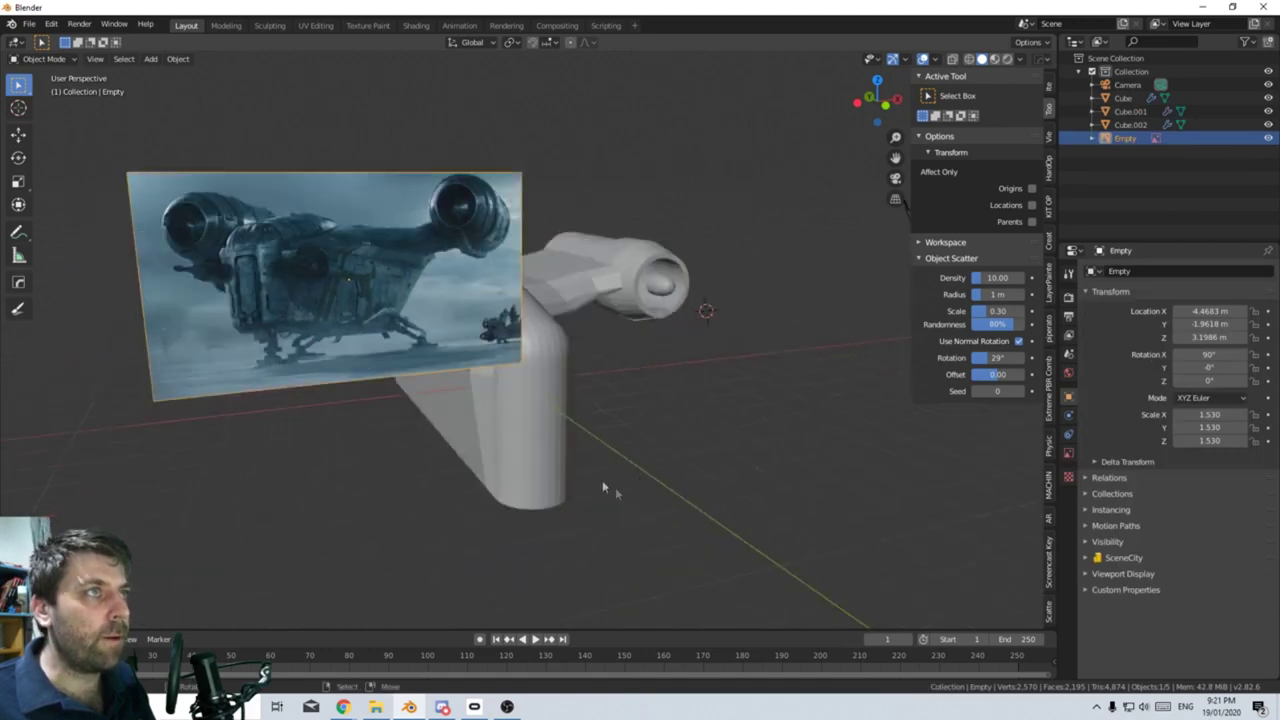
# Orbit and zoom around the model to compare it with the reference image from several angles.
pyautogui.moveTo(365, 344); pyautogui.dragTo(577, 443, button='middle')
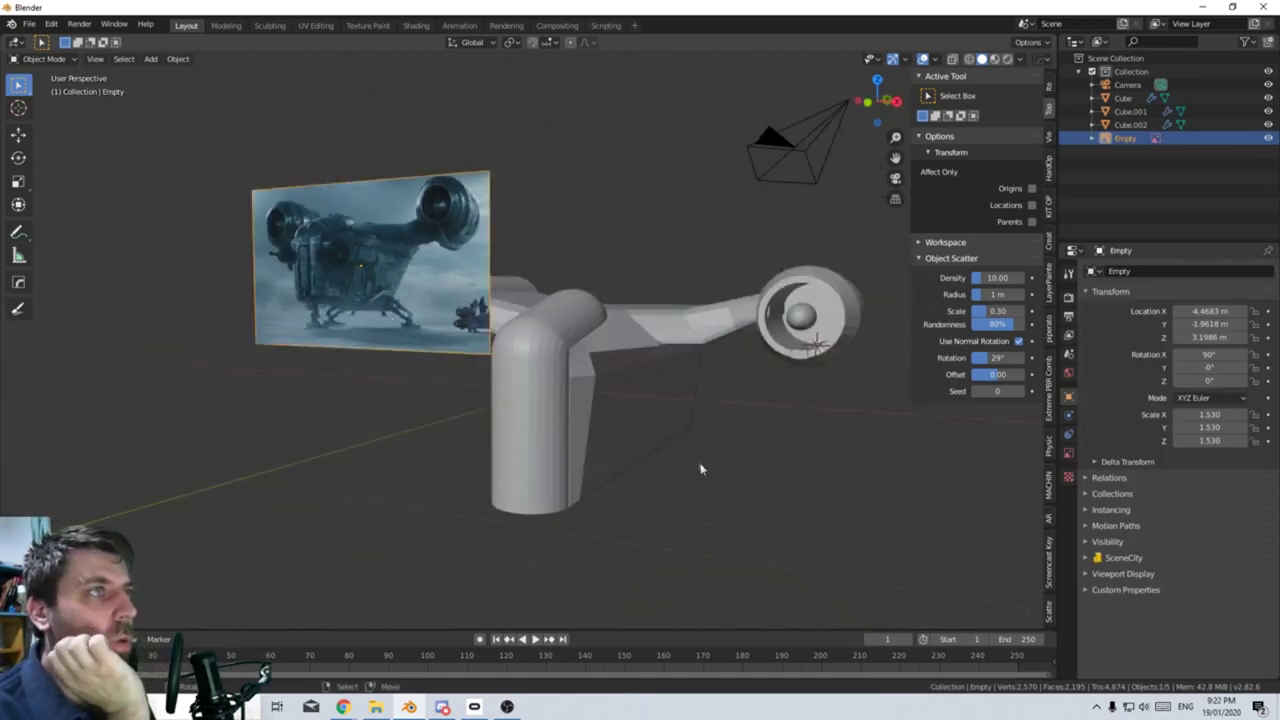
pyautogui.moveTo(700, 469)
pyautogui.mouseDown(button='middle')
pyautogui.moveTo(977, 451)
pyautogui.moveTo(933, 460)
pyautogui.mouseUp(button='middle')
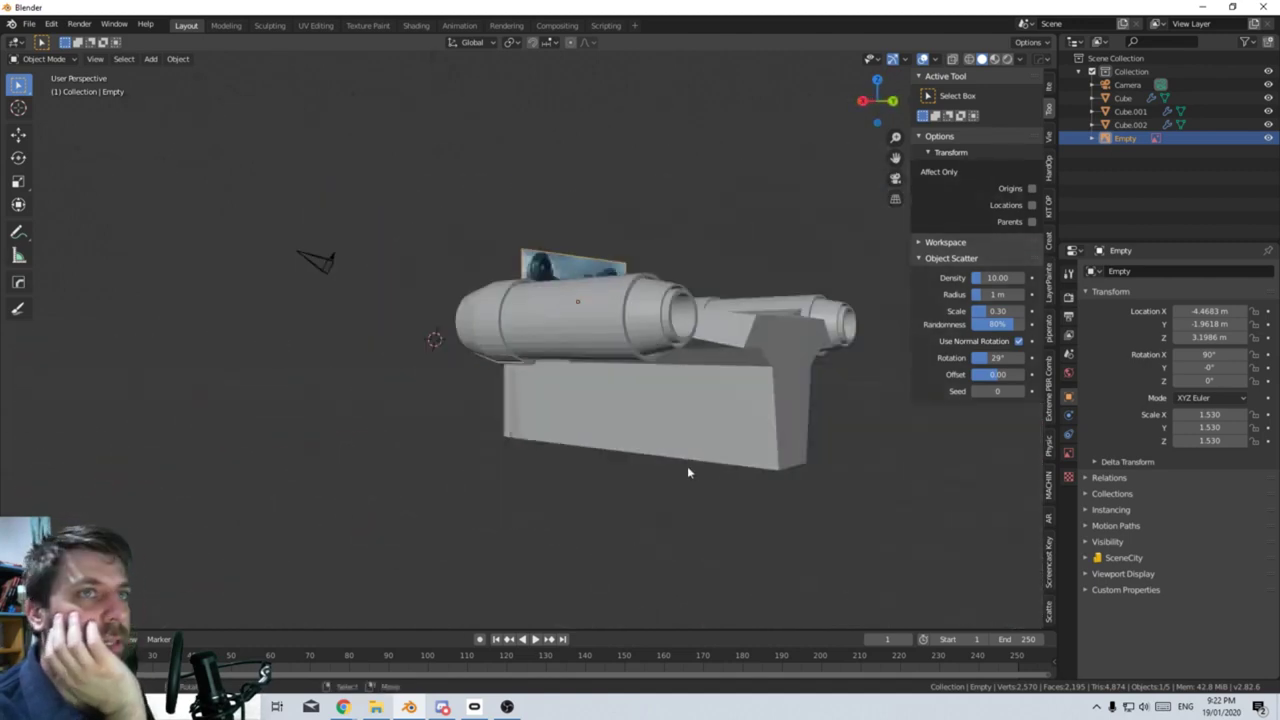
pyautogui.moveTo(473, 467)
pyautogui.mouseDown(button='middle')
pyautogui.moveTo(597, 479)
pyautogui.moveTo(642, 466)
pyautogui.mouseUp(button='middle')
pyautogui.scroll(-2, 579, 437)
pyautogui.moveTo(580, 437)
pyautogui.mouseDown(button='middle')
pyautogui.moveTo(523, 394)
pyautogui.moveTo(601, 465)
pyautogui.mouseUp(button='middle')
pyautogui.scroll(4, 478, 403)
pyautogui.scroll(1, 478, 403)
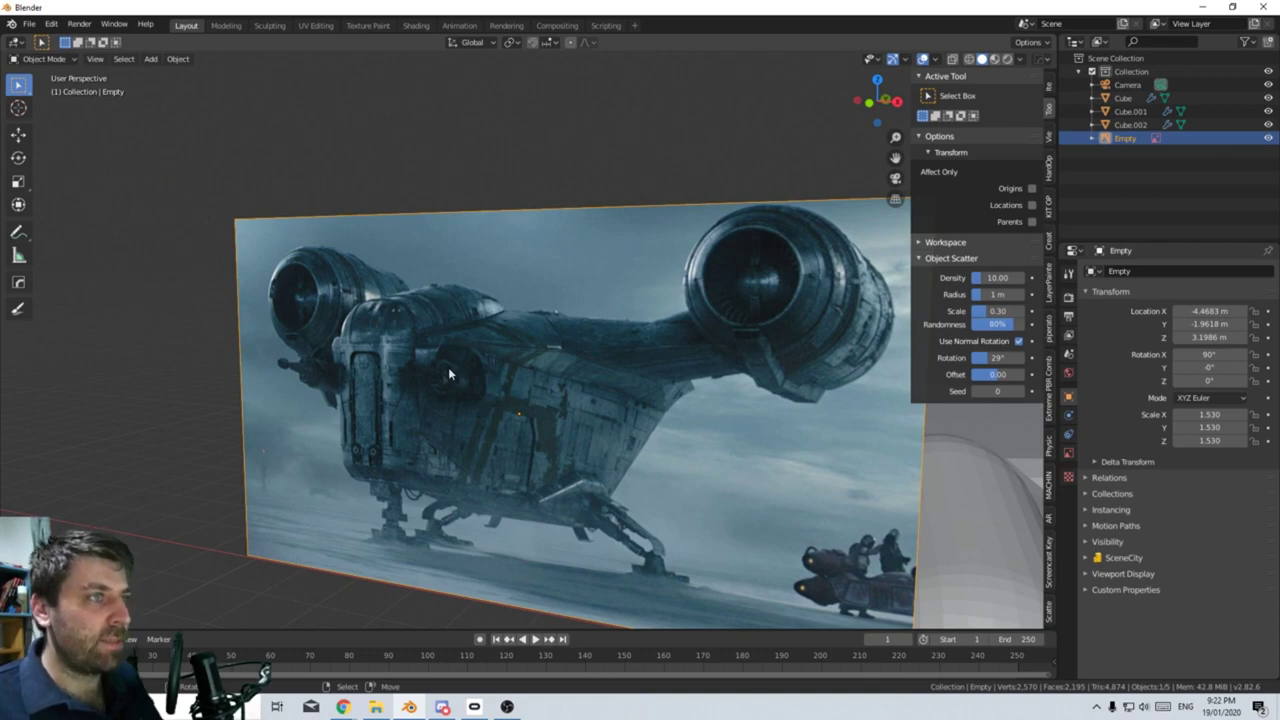
pyautogui.scroll(-4, 434, 500)
pyautogui.scroll(-2, 484, 446)
pyautogui.moveTo(484, 446); pyautogui.dragTo(513, 475, button='middle')
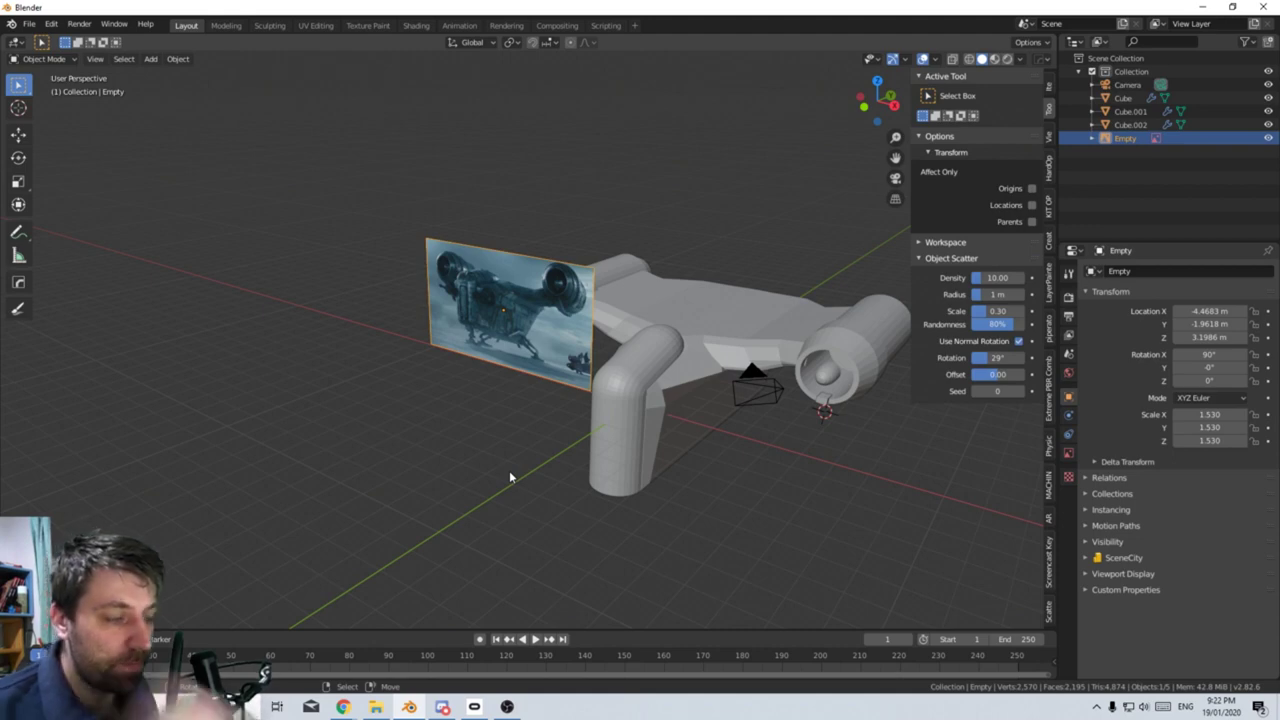
pyautogui.scroll(-3, 600, 420)
pyautogui.moveTo(560, 430); pyautogui.dragTo(600, 419, button='middle')
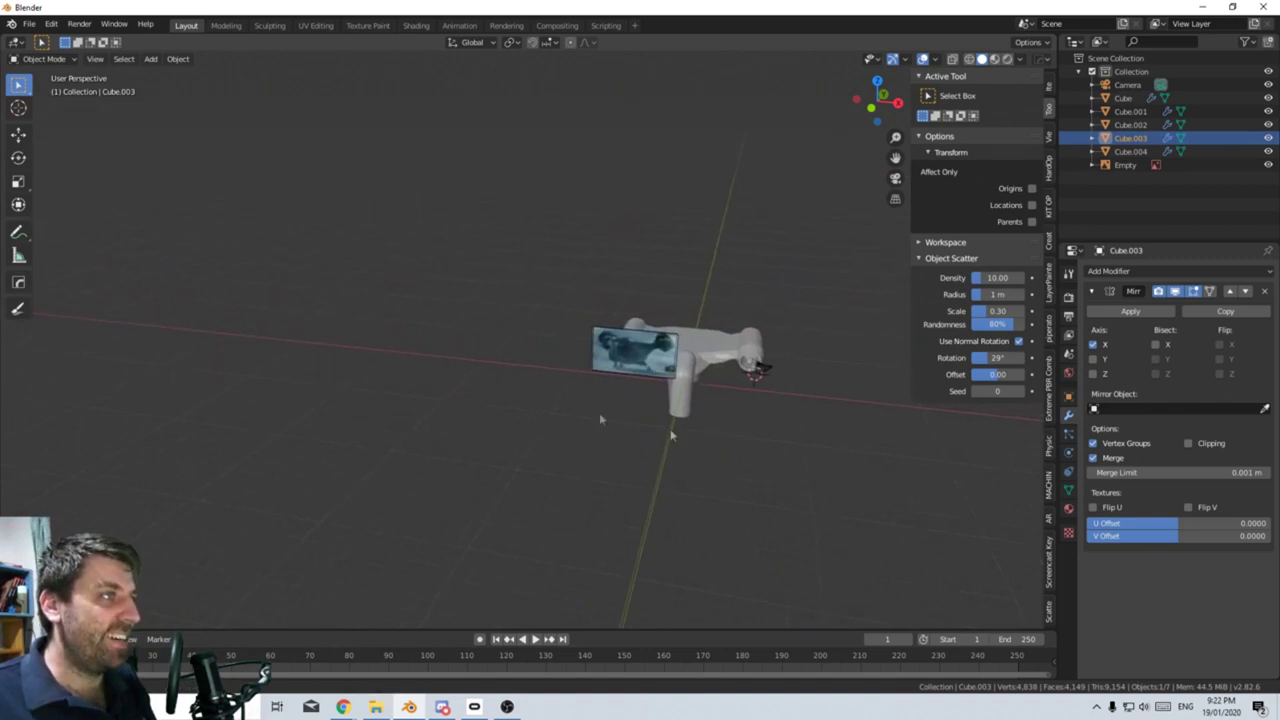
# Orbit, zoom and pan to view the ship side-on, recentred beside the reference image.
pyautogui.moveTo(596, 464); pyautogui.dragTo(527, 467, button='middle')
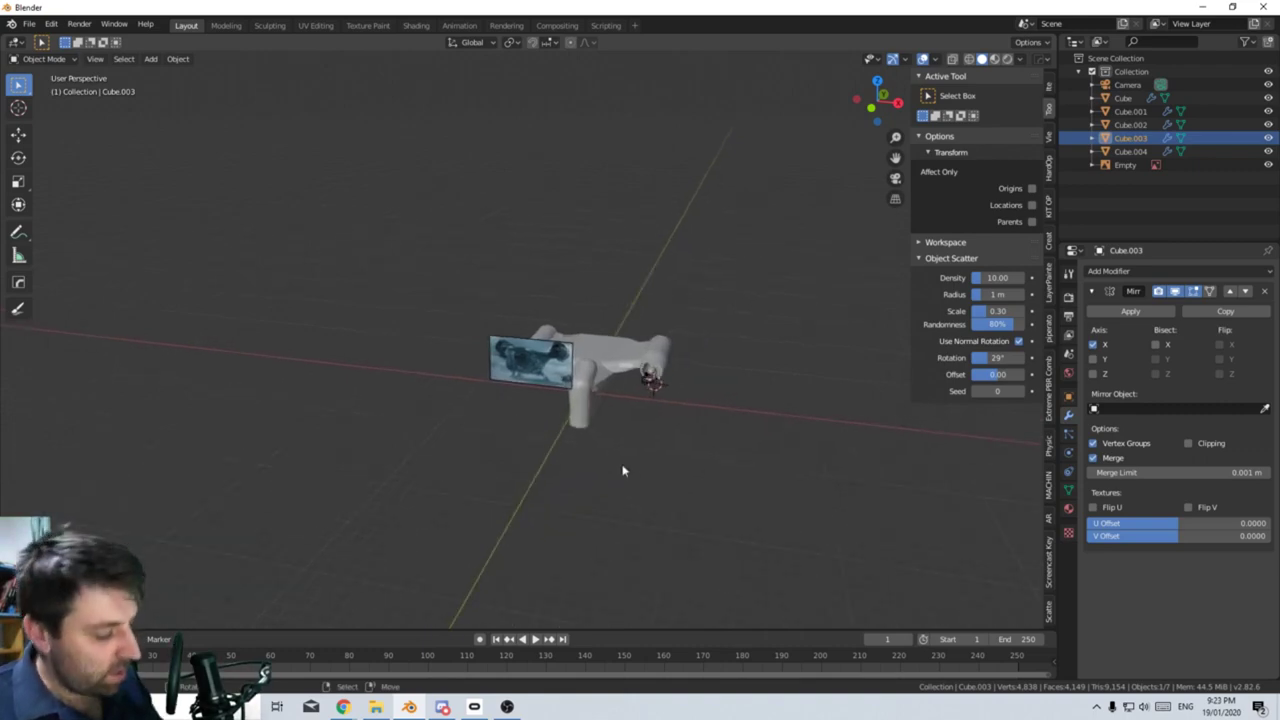
pyautogui.scroll(-3, 629, 470)
pyautogui.scroll(-5, 629, 470)
pyautogui.scroll(4, 672, 469)
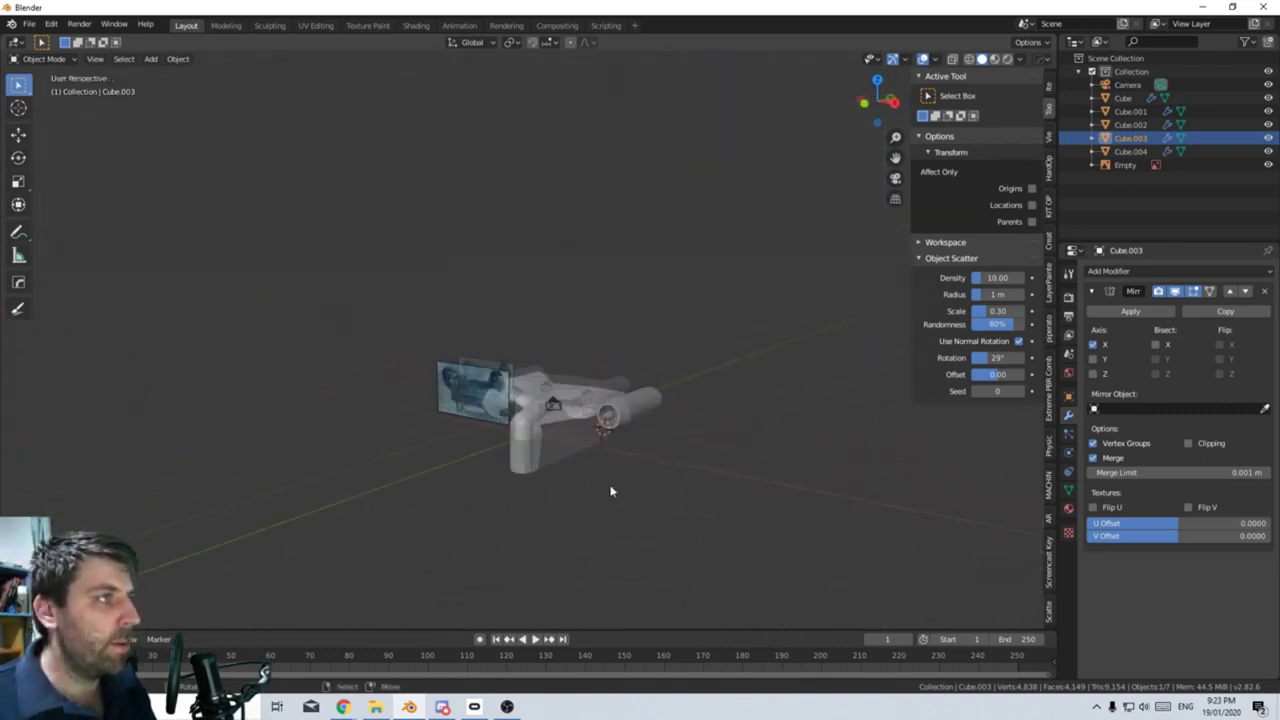
pyautogui.scroll(2, 641, 432)
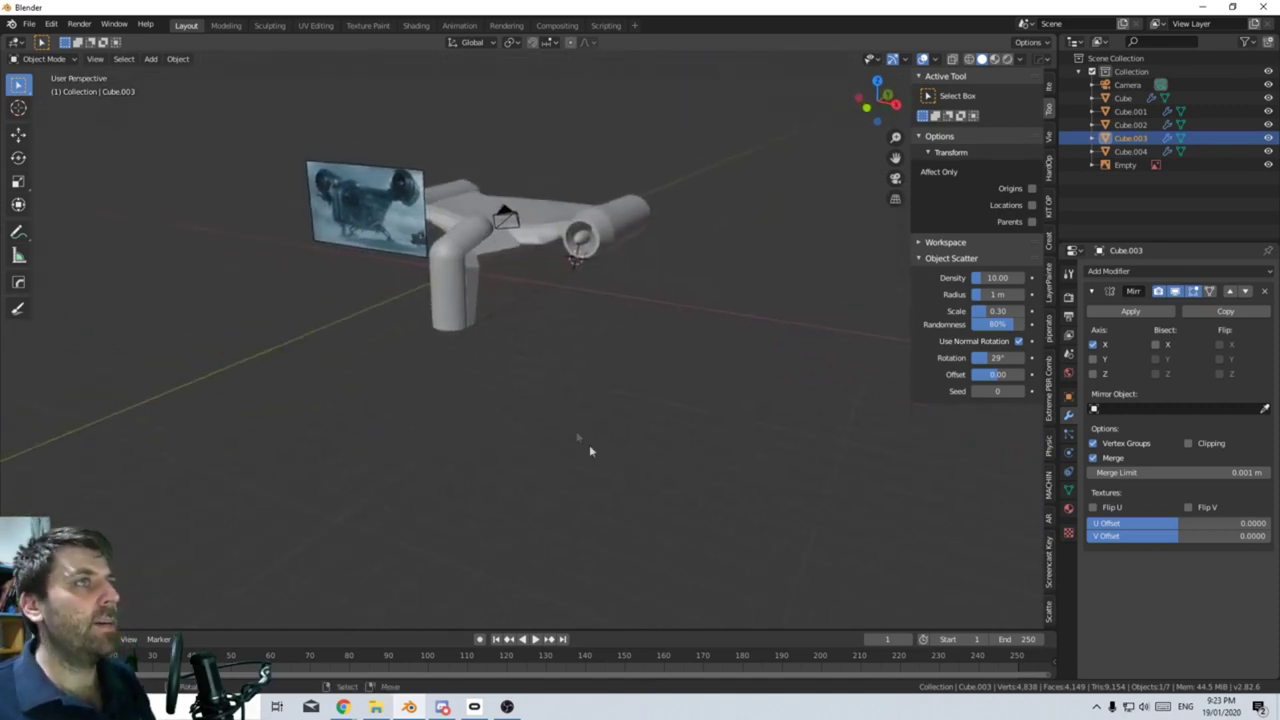
pyautogui.moveTo(562, 415)
pyautogui.mouseDown(button='middle')
pyautogui.moveTo(745, 527)
pyautogui.moveTo(726, 523)
pyautogui.moveTo(771, 606)
pyautogui.moveTo(634, 437)
pyautogui.mouseUp(button='middle')
pyautogui.keyDown('shift'); pyautogui.moveTo(750, 466); pyautogui.dragTo(450, 490, button='middle'); pyautogui.keyUp('shift')
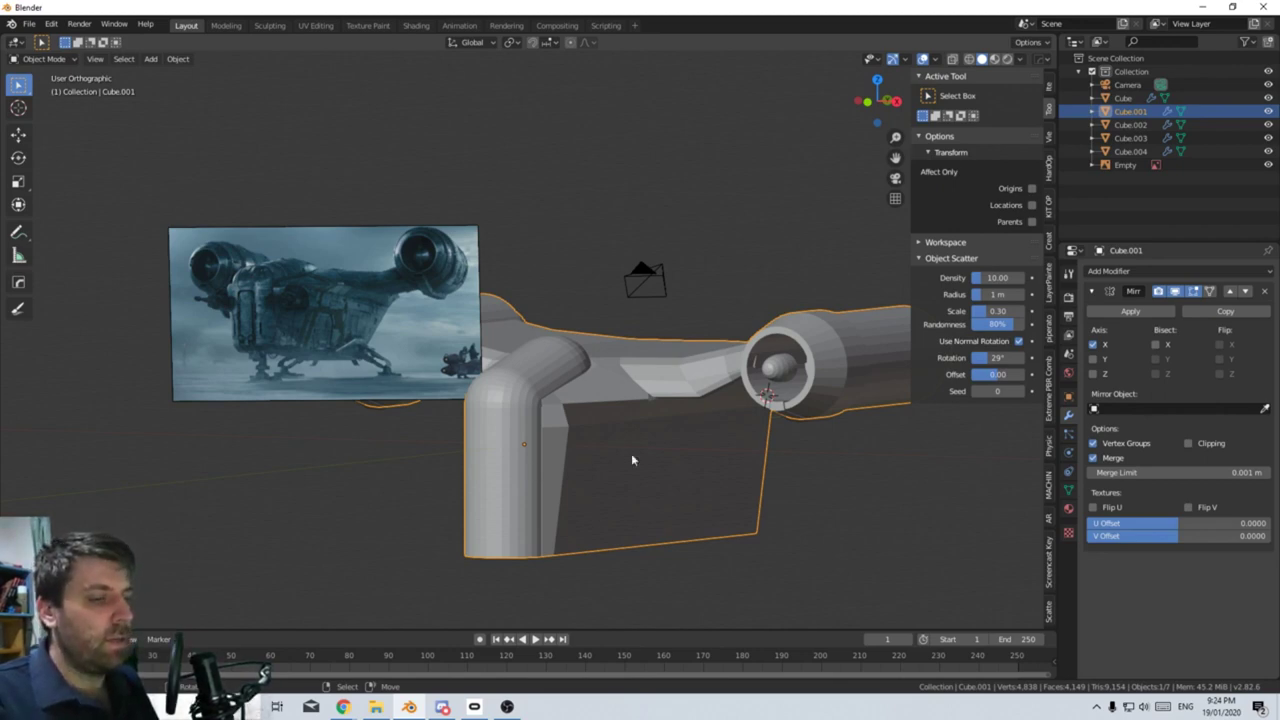
pyautogui.moveTo(657, 471); pyautogui.dragTo(628, 444, button='middle')
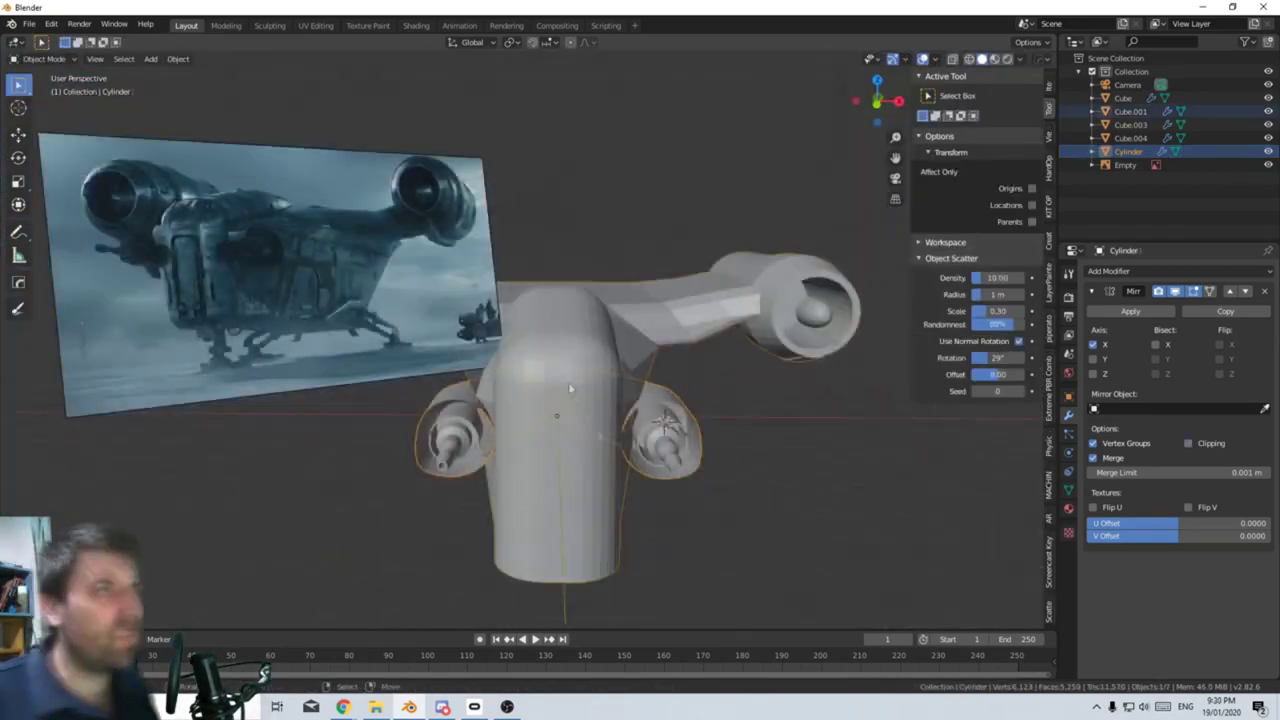
# Isolate Cube.002 and knife-cut new edges across its bend in Edit Mode.
pyautogui.press('KP_Divide')
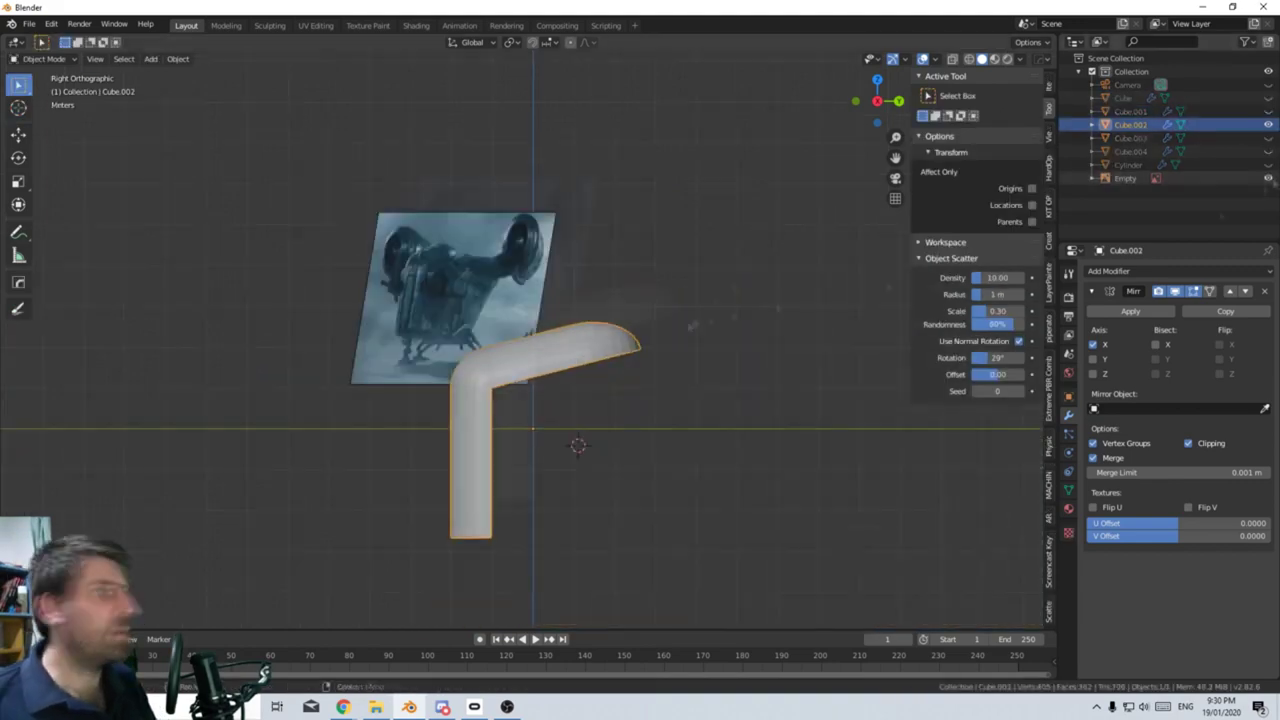
pyautogui.press('Tab')
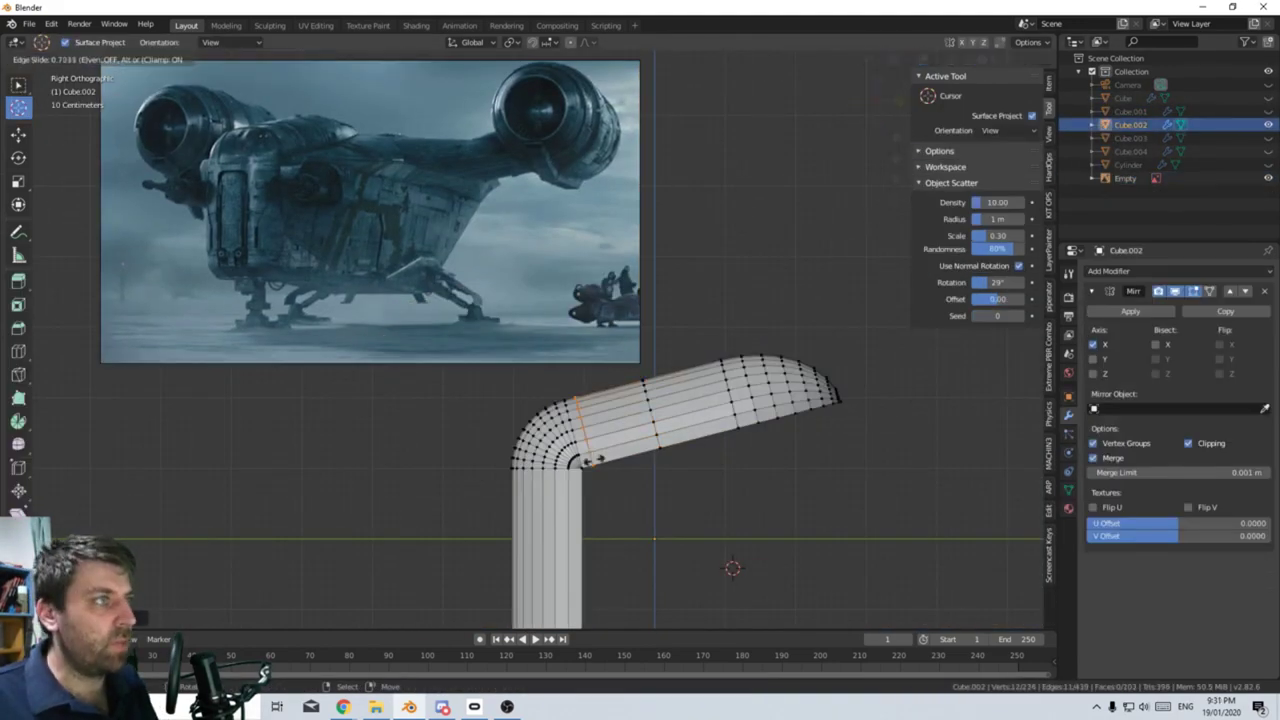
pyautogui.scroll(4, 510, 475)
pyautogui.press('k')
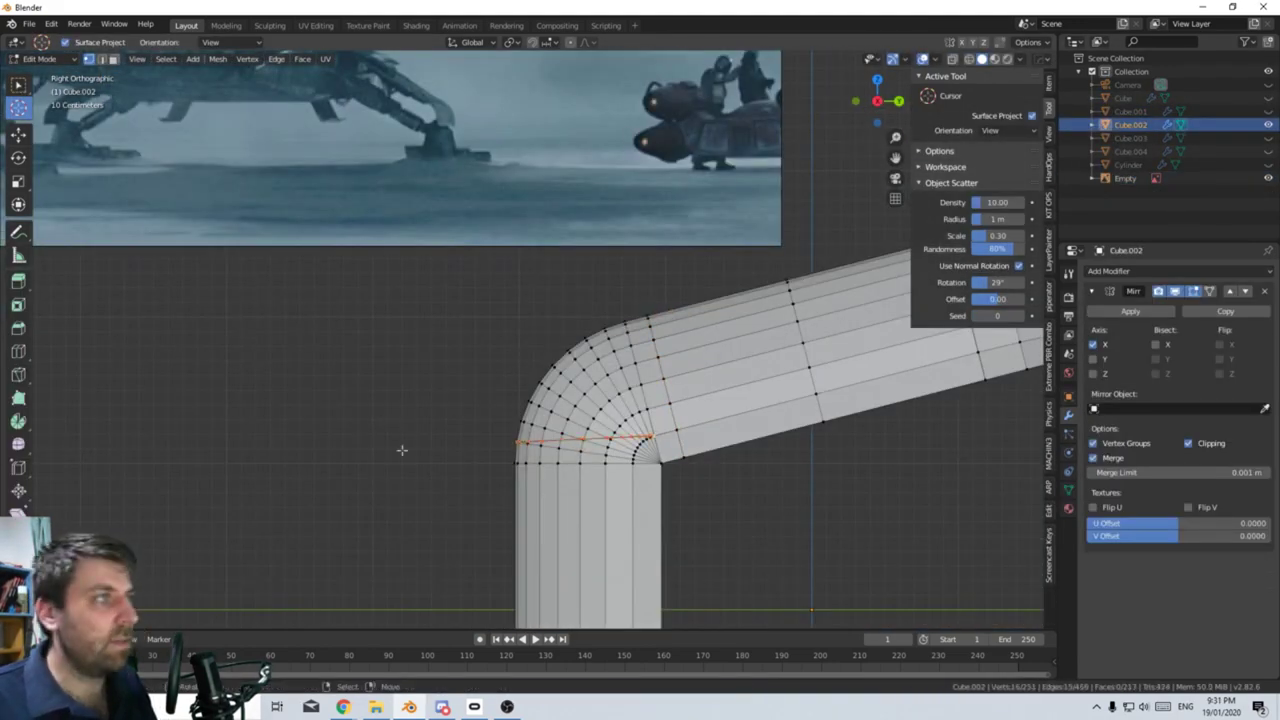
pyautogui.press('Return')
# Check the cut from the side and delete the selected faces along the arm's top.
pyautogui.moveTo(650, 437); pyautogui.dragTo(560, 560, button='middle')
pyautogui.scroll(5, 538, 601)
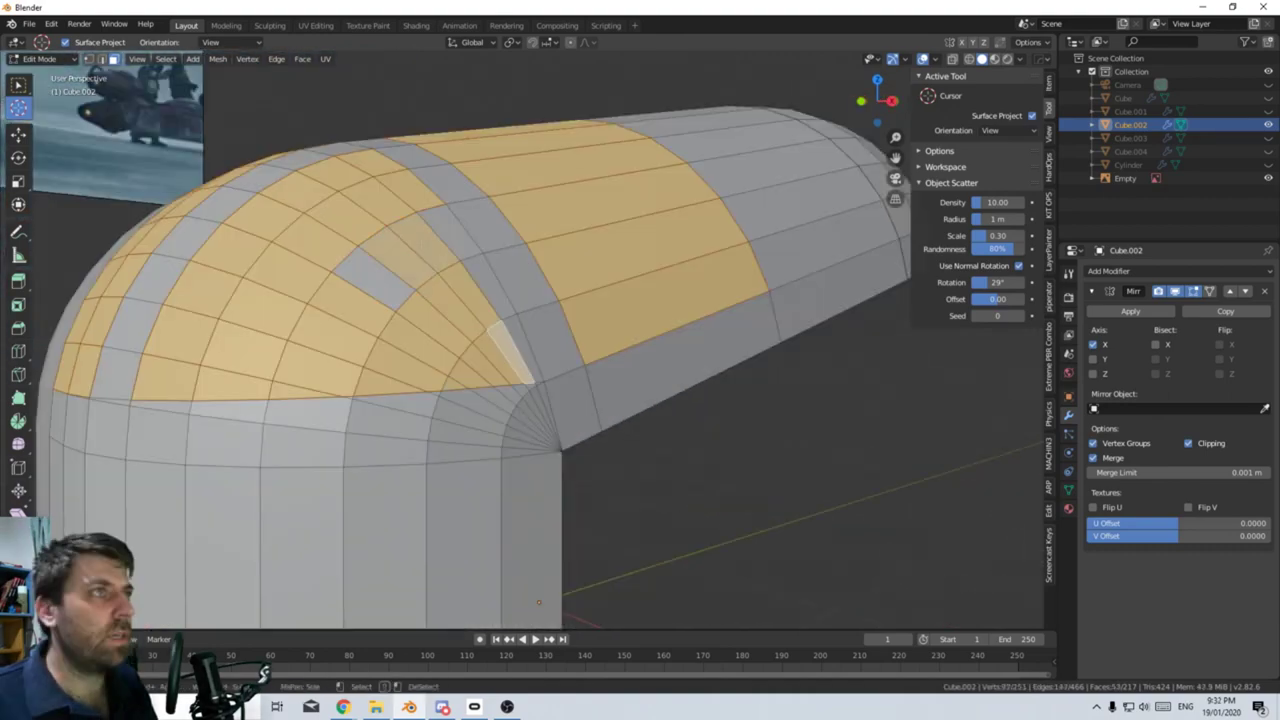
pyautogui.scroll(-4, 540, 400)
pyautogui.moveTo(540, 400); pyautogui.dragTo(620, 380, button='middle')
pyautogui.scroll(4, 540, 350)
pyautogui.press('x')
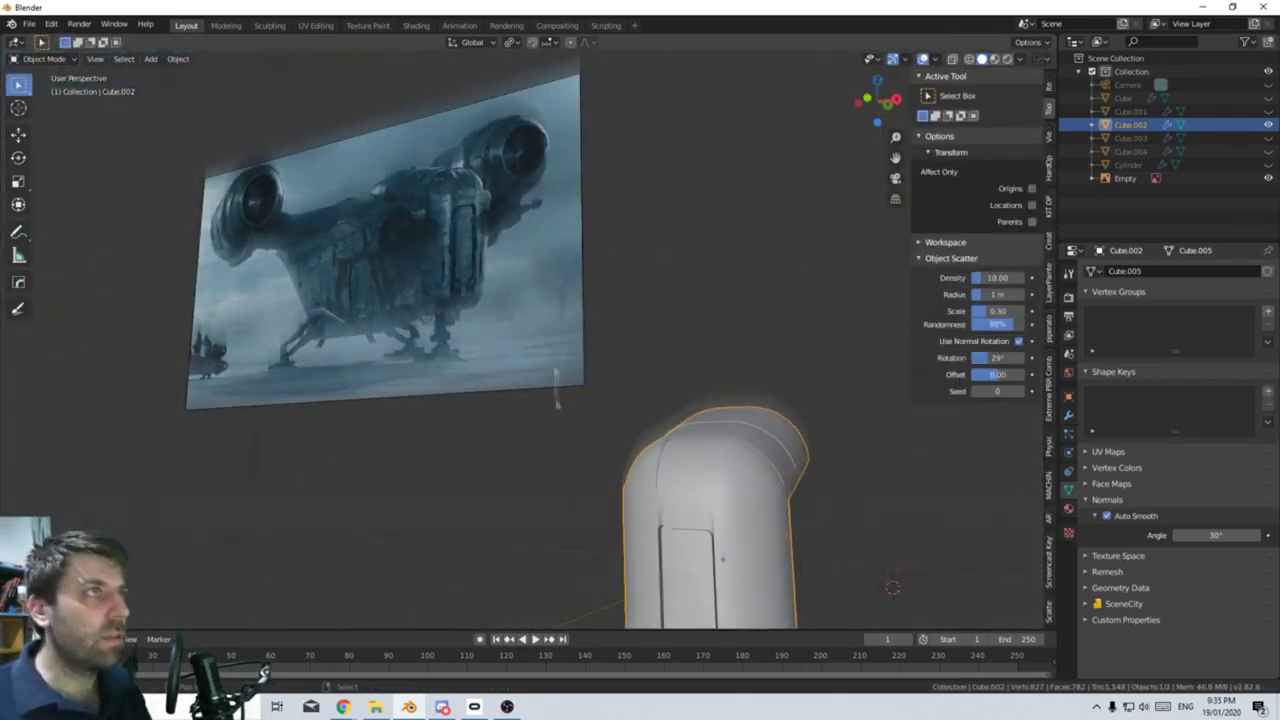
# Switch to front orthographic view and select the edge loop along the cutout's top curve.
pyautogui.press('KP_1')
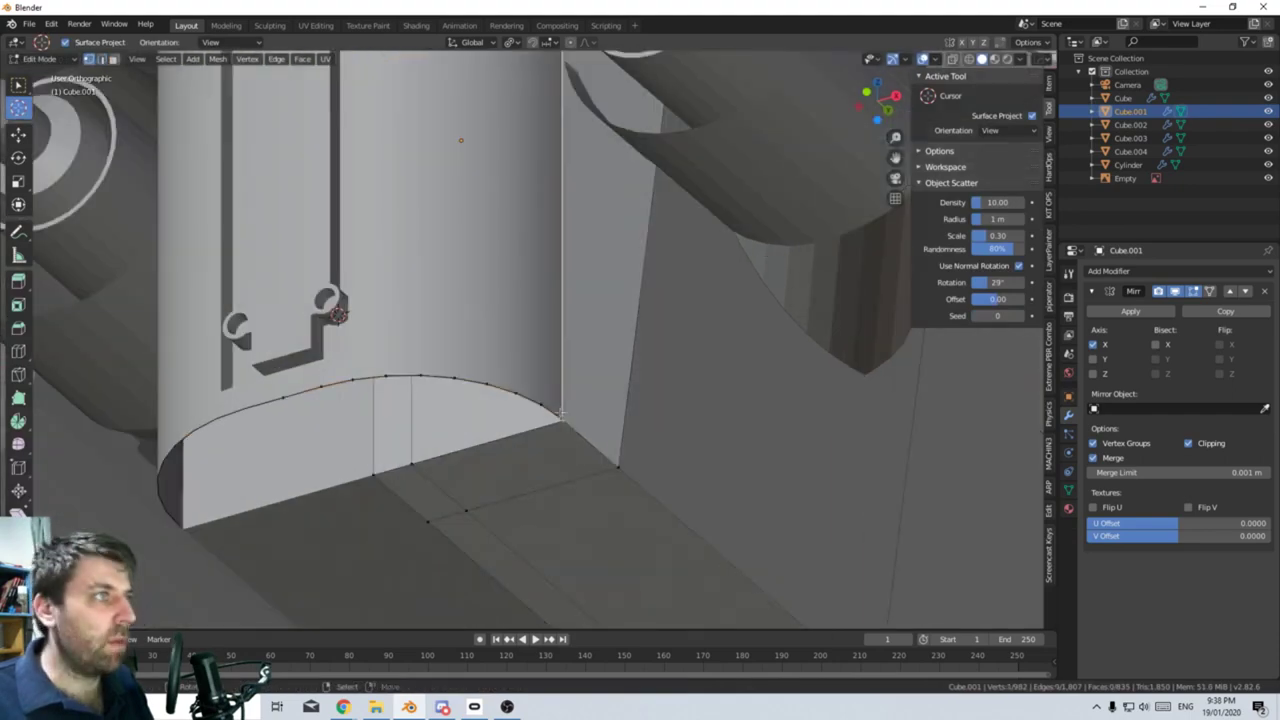
pyautogui.keyDown('alt'); pyautogui.click(484, 329); pyautogui.keyUp('alt')
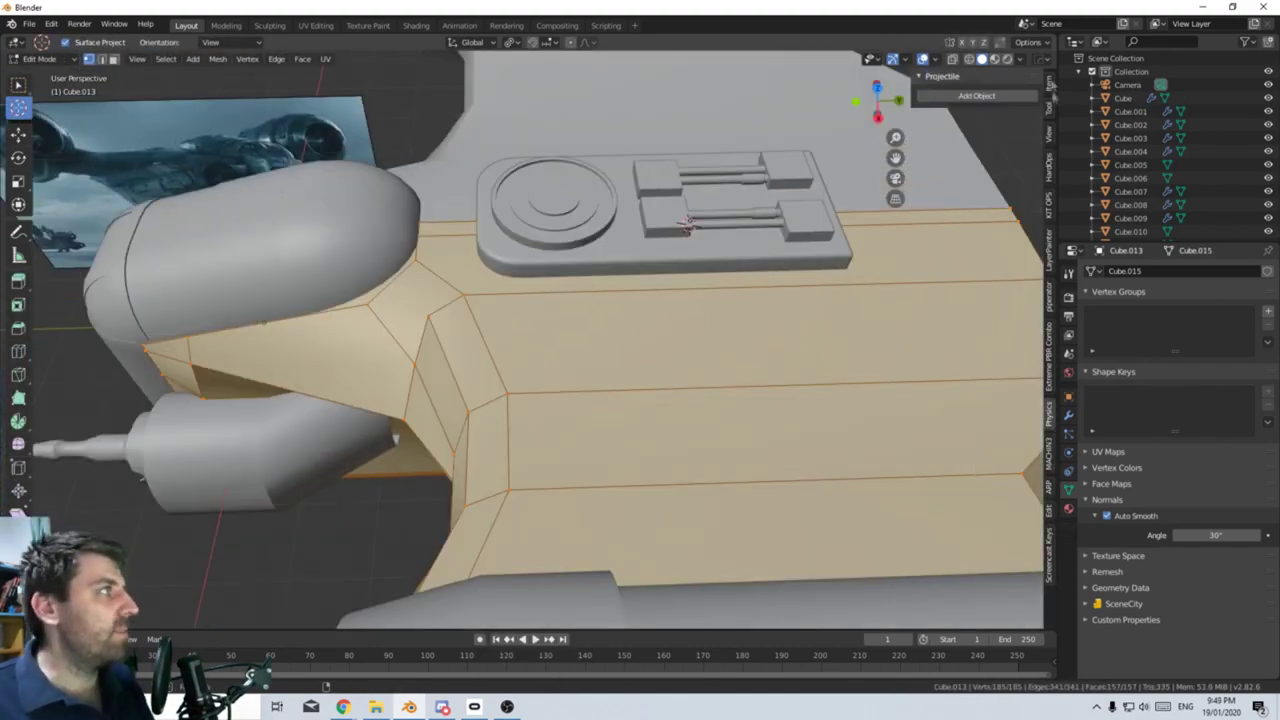
# Show the sidebar's View settings, select all of the piece's geometry and bring up operator search.
pyautogui.click(1048, 132)
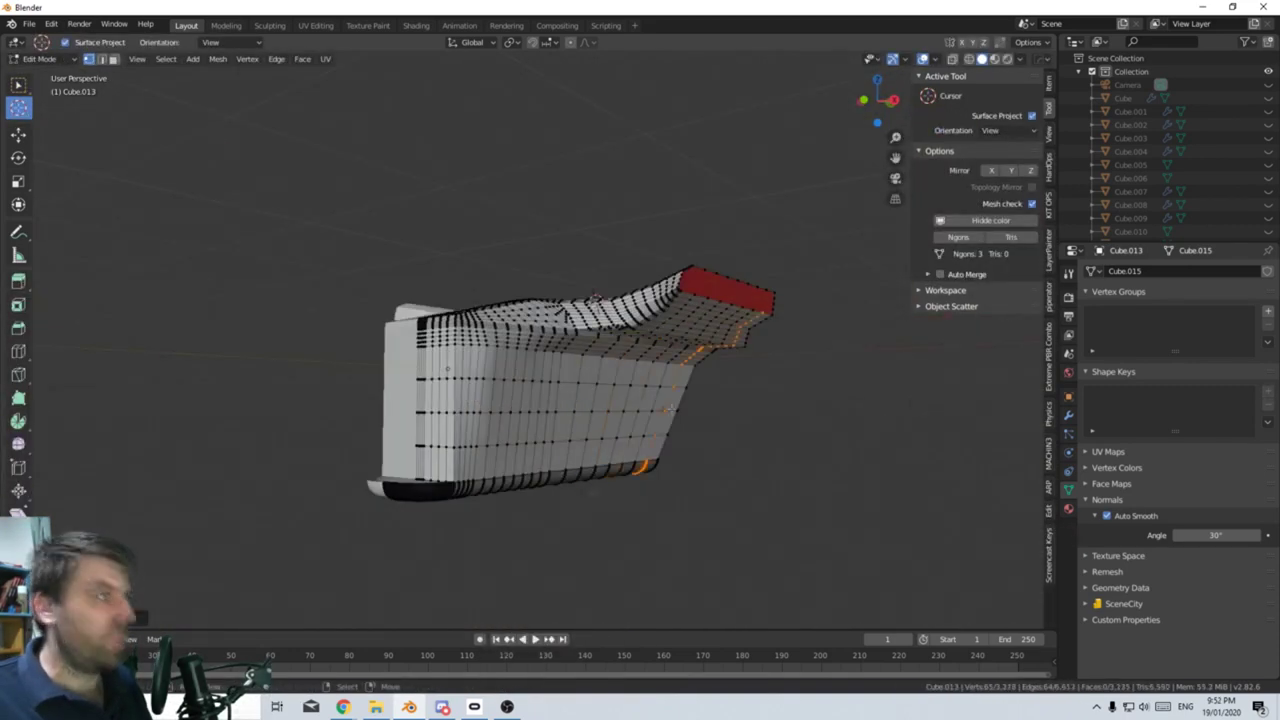
pyautogui.press('a')
pyautogui.press('F3')
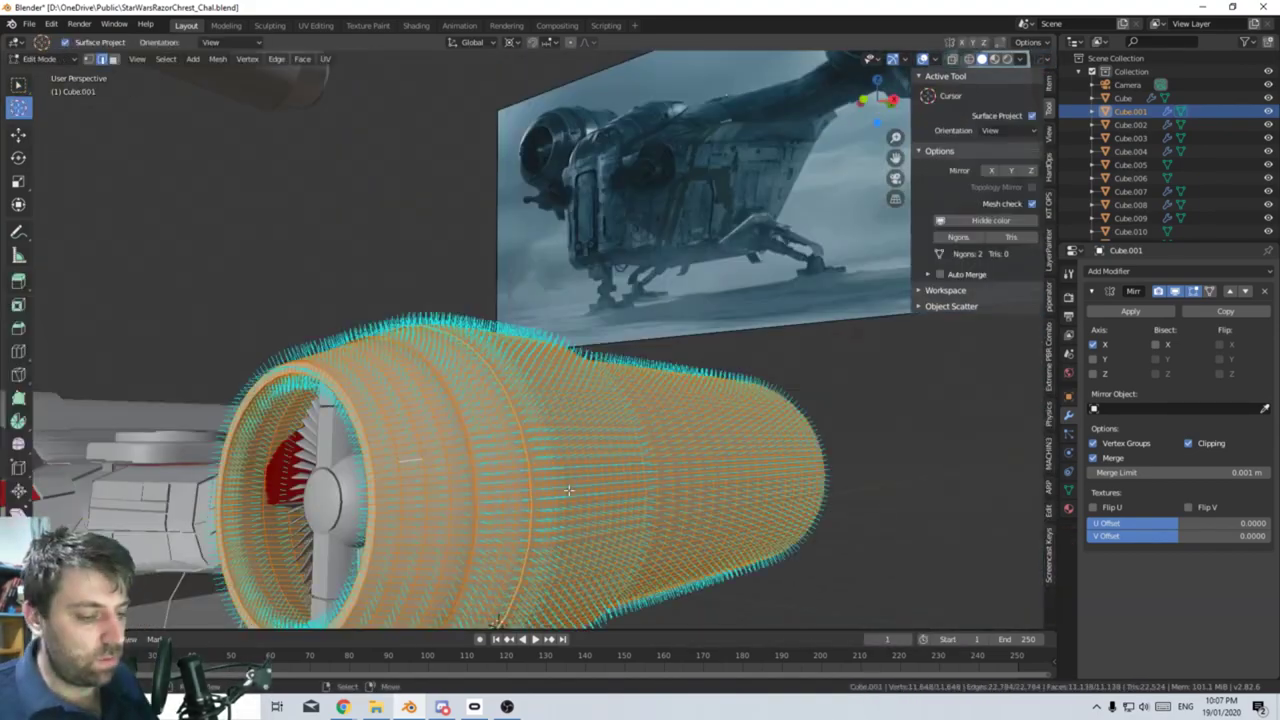
# Search operators for 'remove d' to find Merge by Distance.
pyautogui.press('F3')
pyautogui.write('remove d')
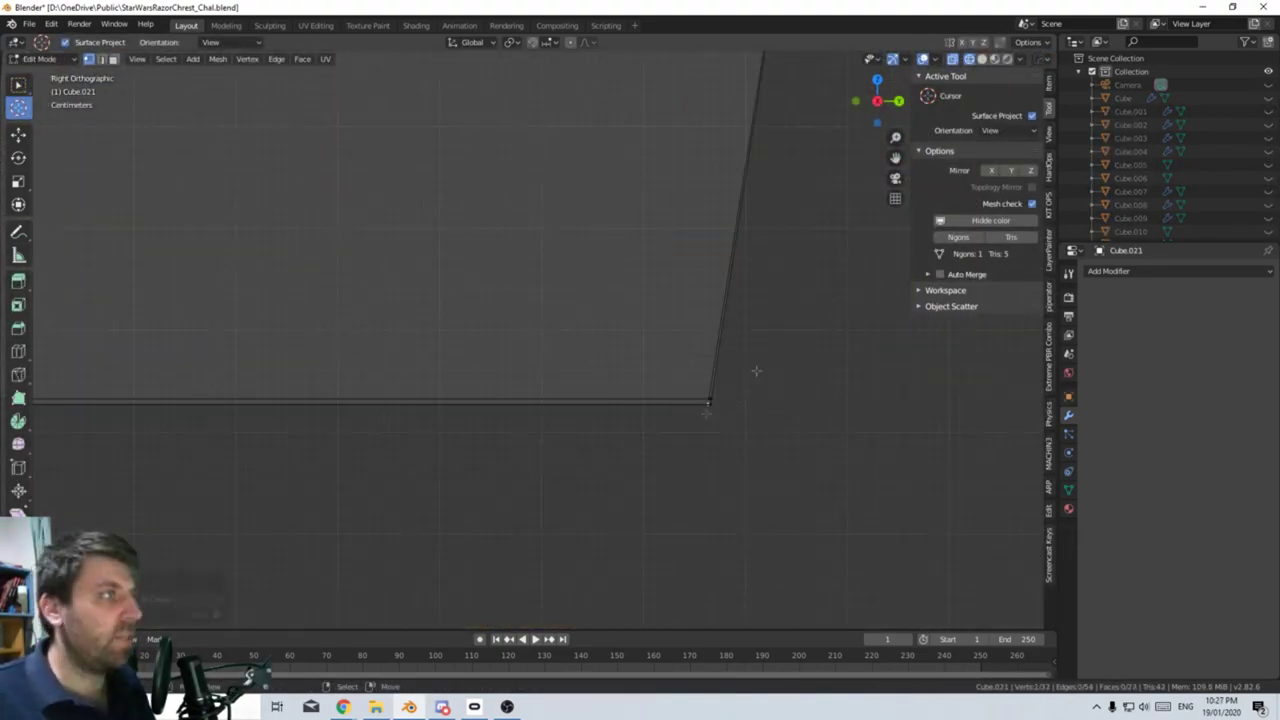
# Merge the selected vertices at the last selected vertex.
pyautogui.click(719, 407)
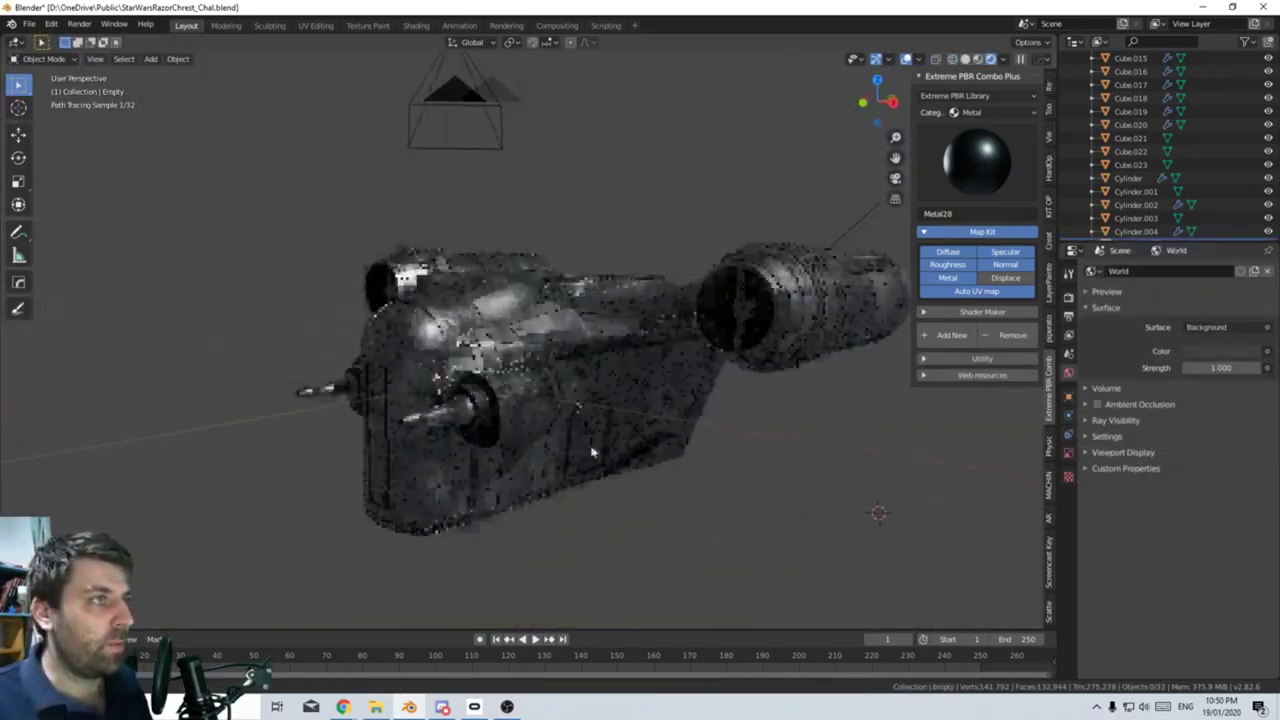
# Orbit and zoom around the rendered ship, viewing its worn Metal02 surfaces from front, side and low angles.
pyautogui.moveTo(591, 452); pyautogui.dragTo(645, 448, button='middle')
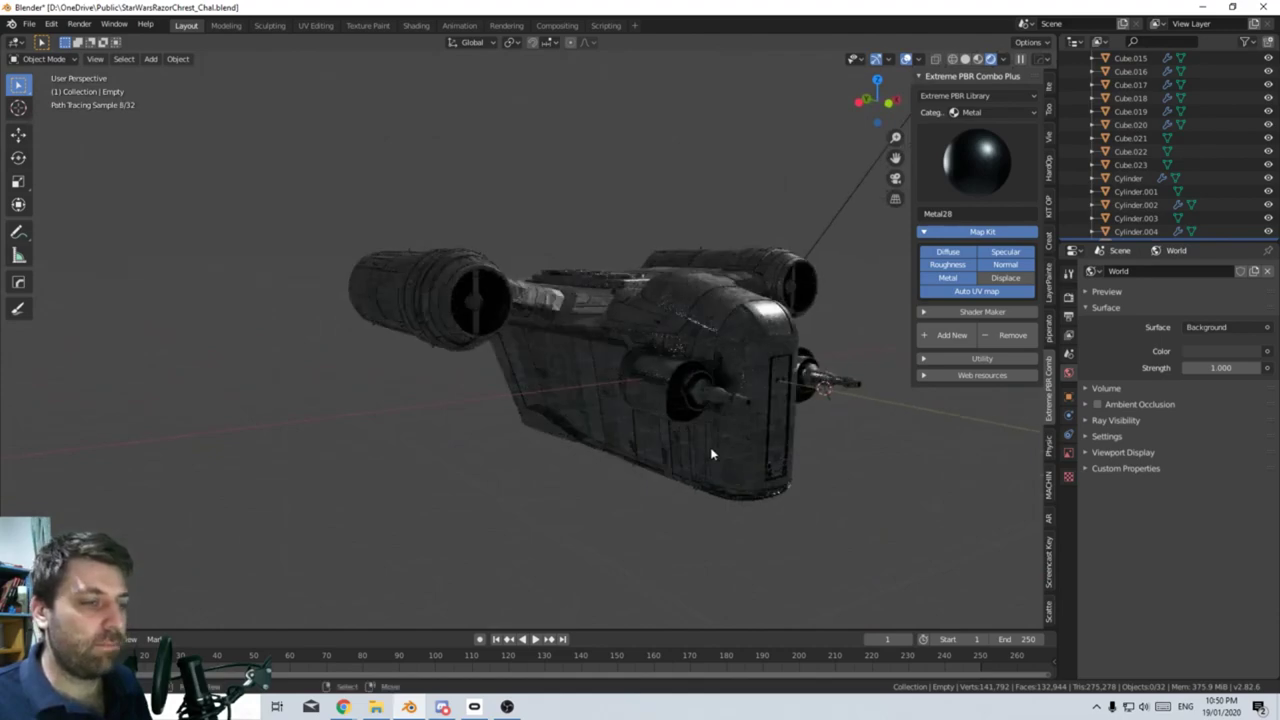
pyautogui.moveTo(710, 454); pyautogui.dragTo(701, 450, button='middle')
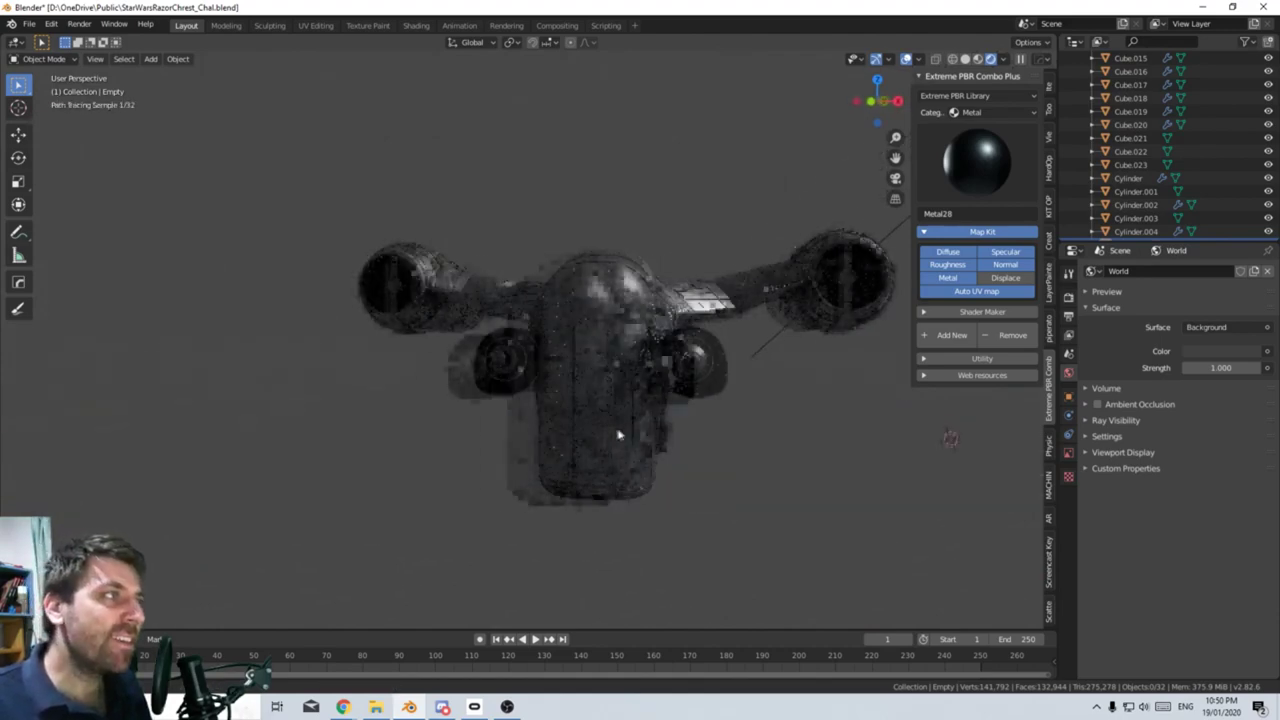
pyautogui.scroll(-5, 575, 483)
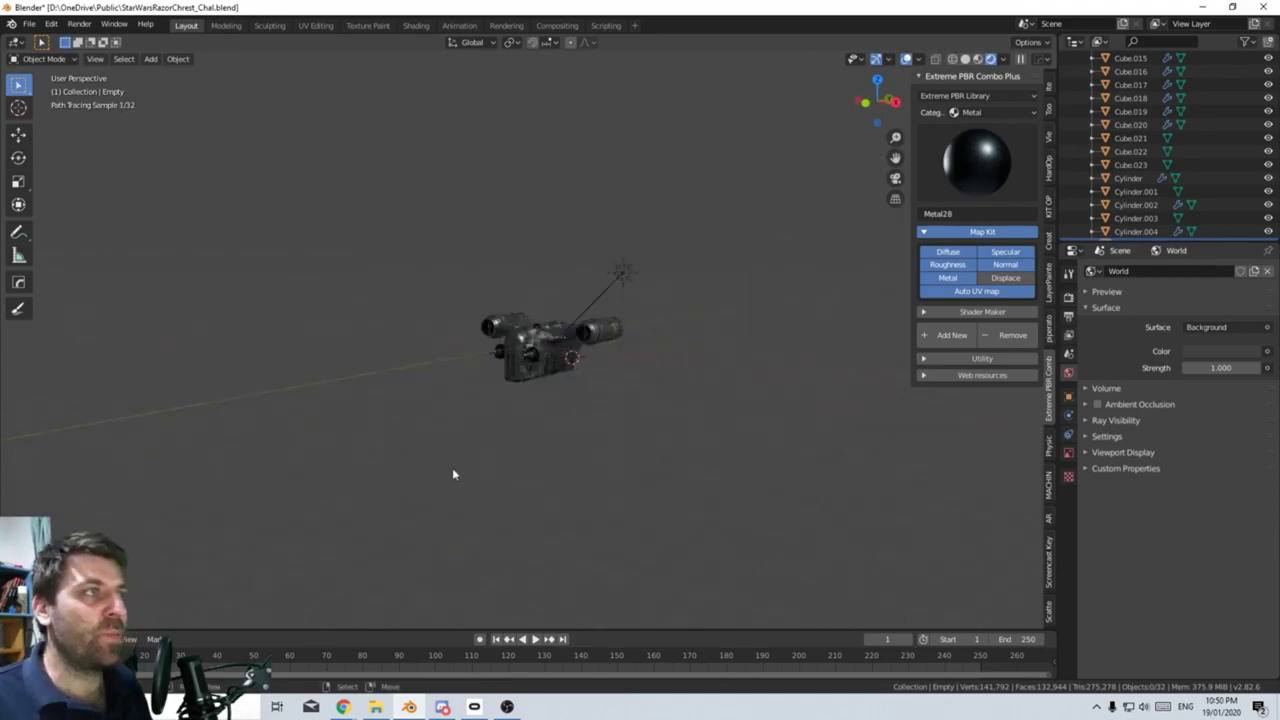
pyautogui.moveTo(500, 477)
pyautogui.mouseDown(button='middle')
pyautogui.moveTo(551, 503)
pyautogui.moveTo(447, 373)
pyautogui.mouseUp(button='middle')
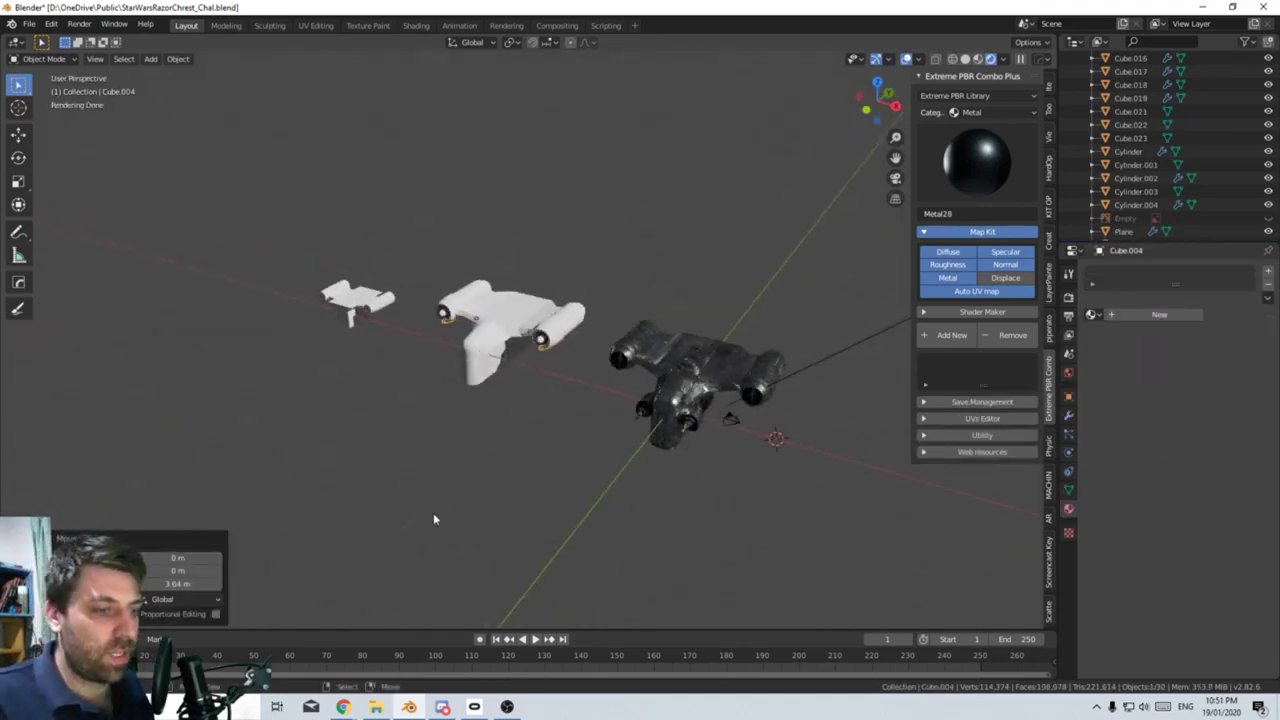
pyautogui.moveTo(433, 512)
pyautogui.mouseDown(button='middle')
pyautogui.moveTo(506, 477)
pyautogui.moveTo(364, 422)
pyautogui.mouseUp(button='middle')
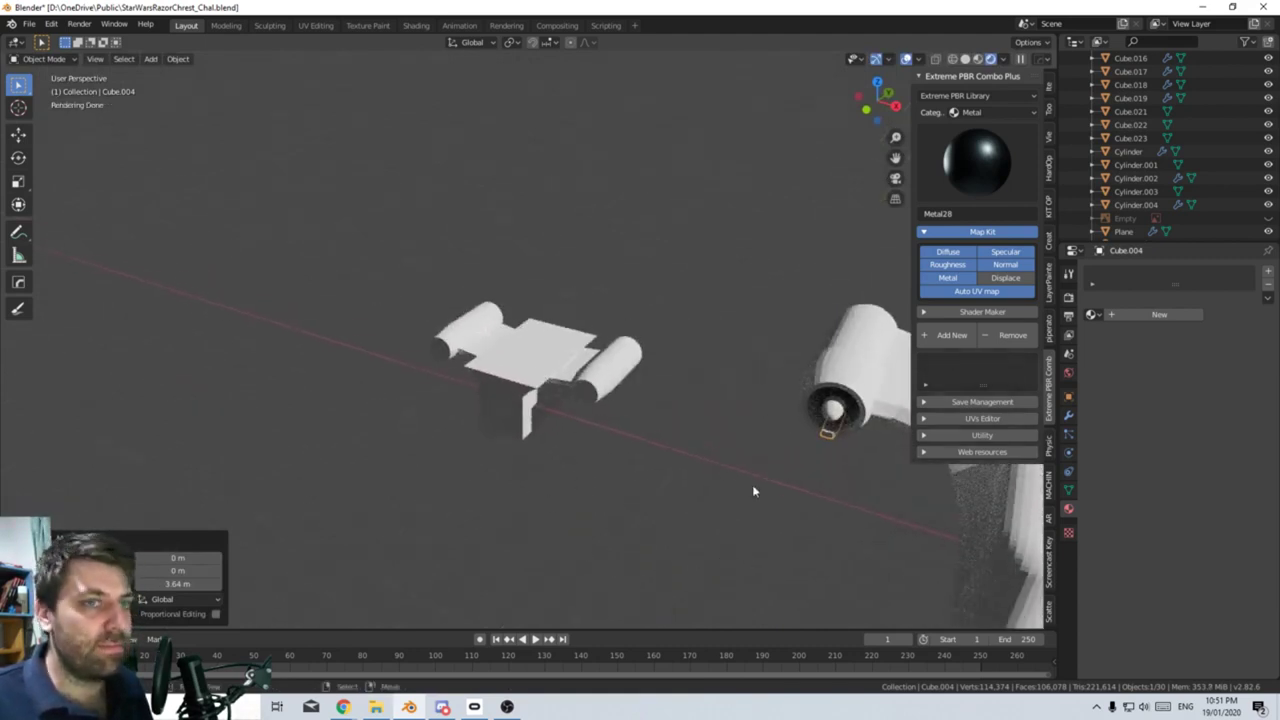
pyautogui.moveTo(788, 506); pyautogui.dragTo(397, 366, button='middle')
pyautogui.moveTo(753, 452); pyautogui.dragTo(614, 428, button='middle')
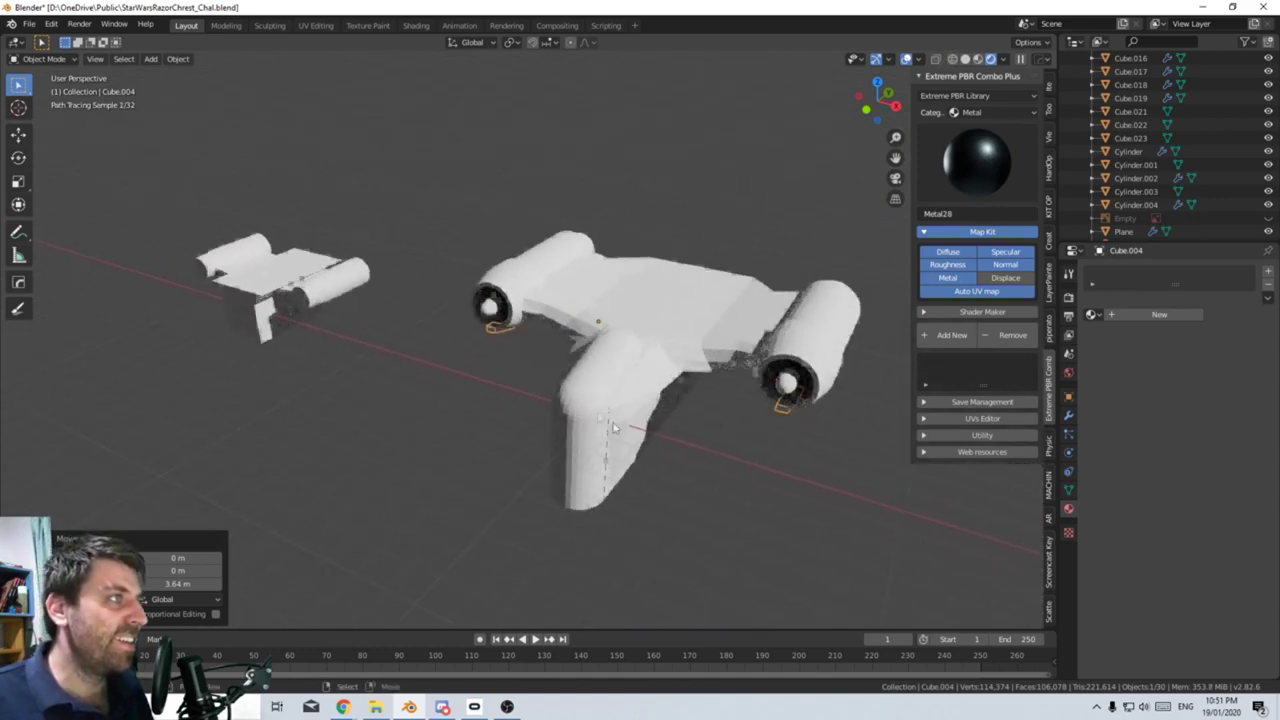
pyautogui.scroll(-2, 689, 497)
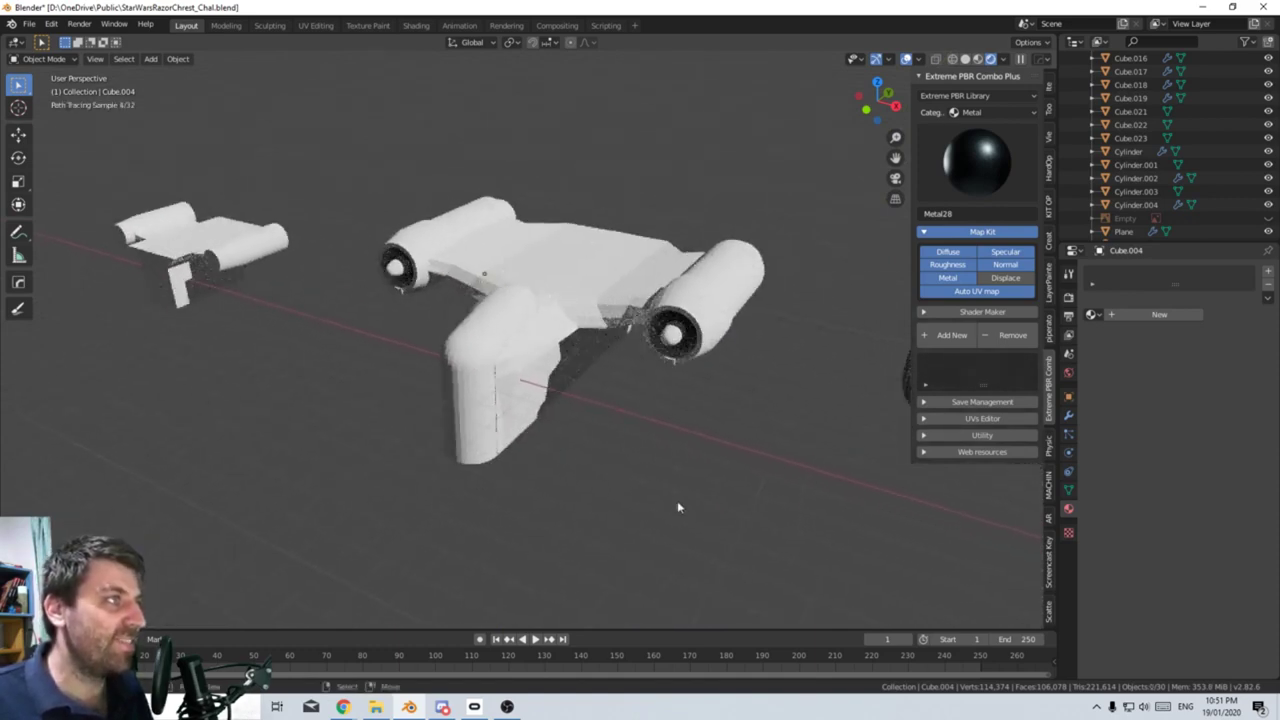
pyautogui.moveTo(677, 500)
pyautogui.mouseDown(button='middle')
pyautogui.moveTo(797, 520)
pyautogui.moveTo(405, 352)
pyautogui.moveTo(612, 391)
pyautogui.moveTo(669, 426)
pyautogui.moveTo(731, 426)
pyautogui.moveTo(568, 520)
pyautogui.mouseUp(button='middle')
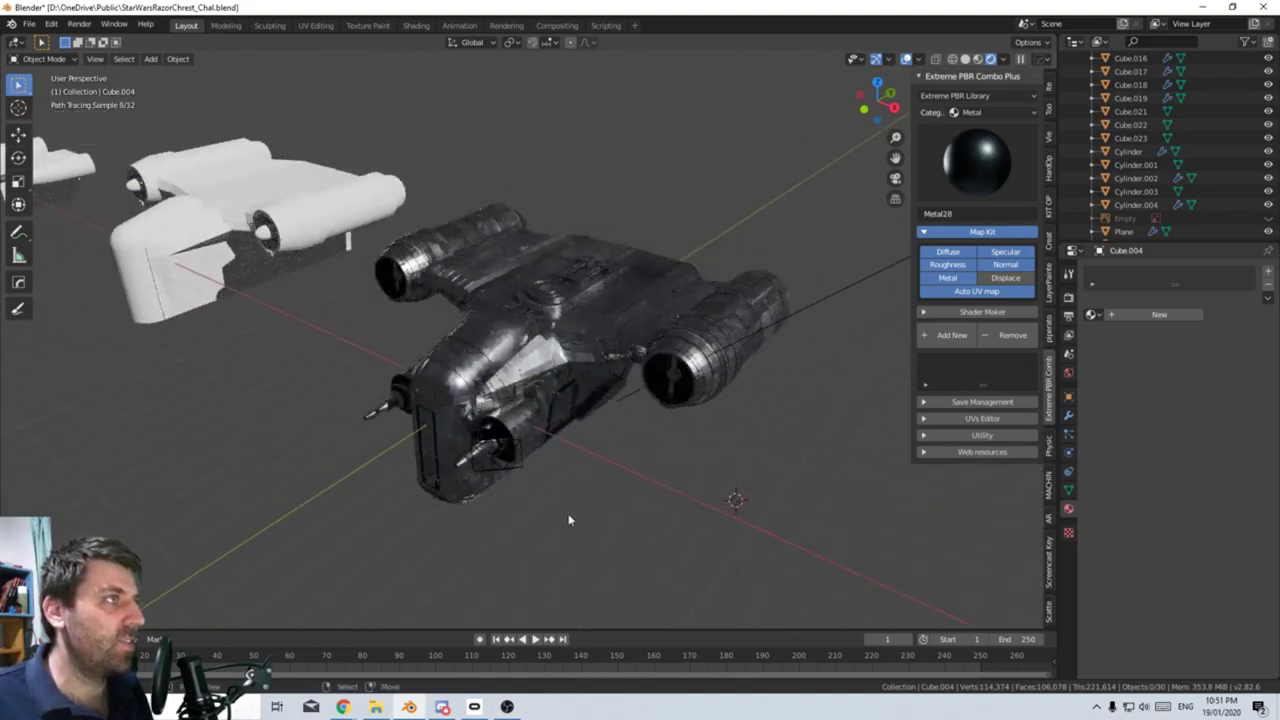
pyautogui.moveTo(568, 519); pyautogui.dragTo(704, 519, button='middle')
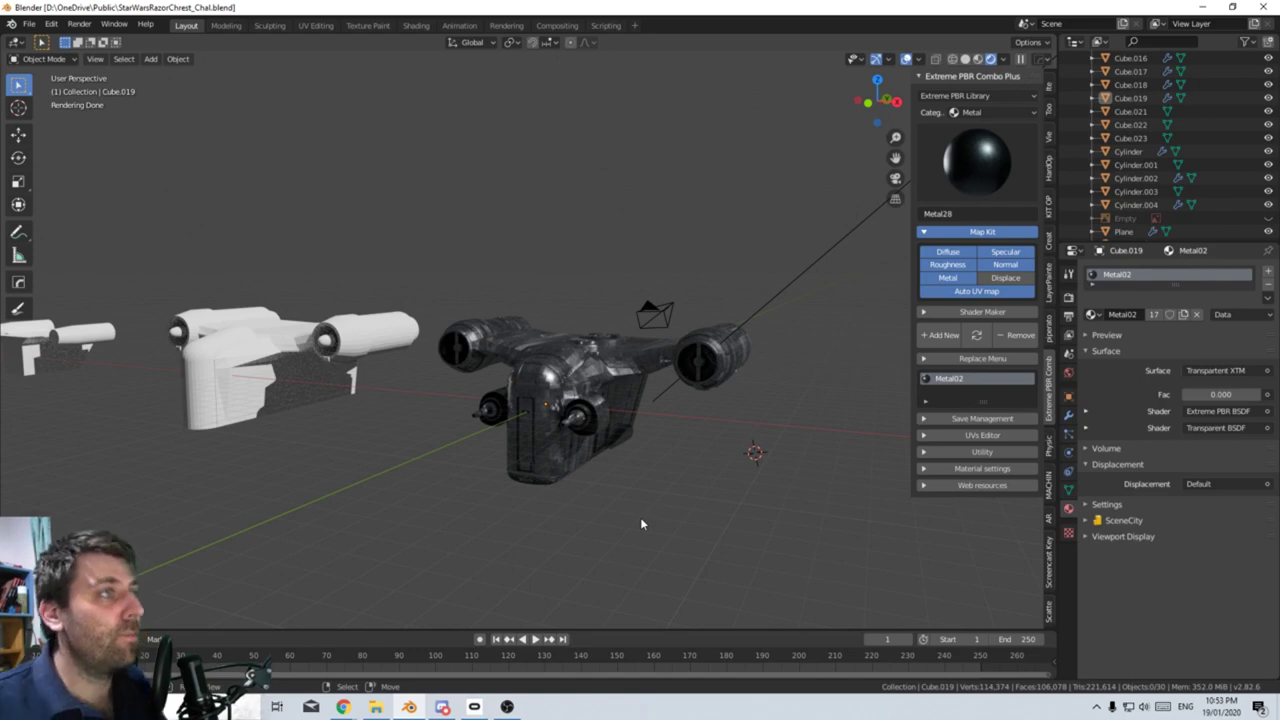
pyautogui.moveTo(642, 524)
pyautogui.mouseDown(button='middle')
pyautogui.moveTo(664, 574)
pyautogui.moveTo(446, 517)
pyautogui.mouseUp(button='middle')
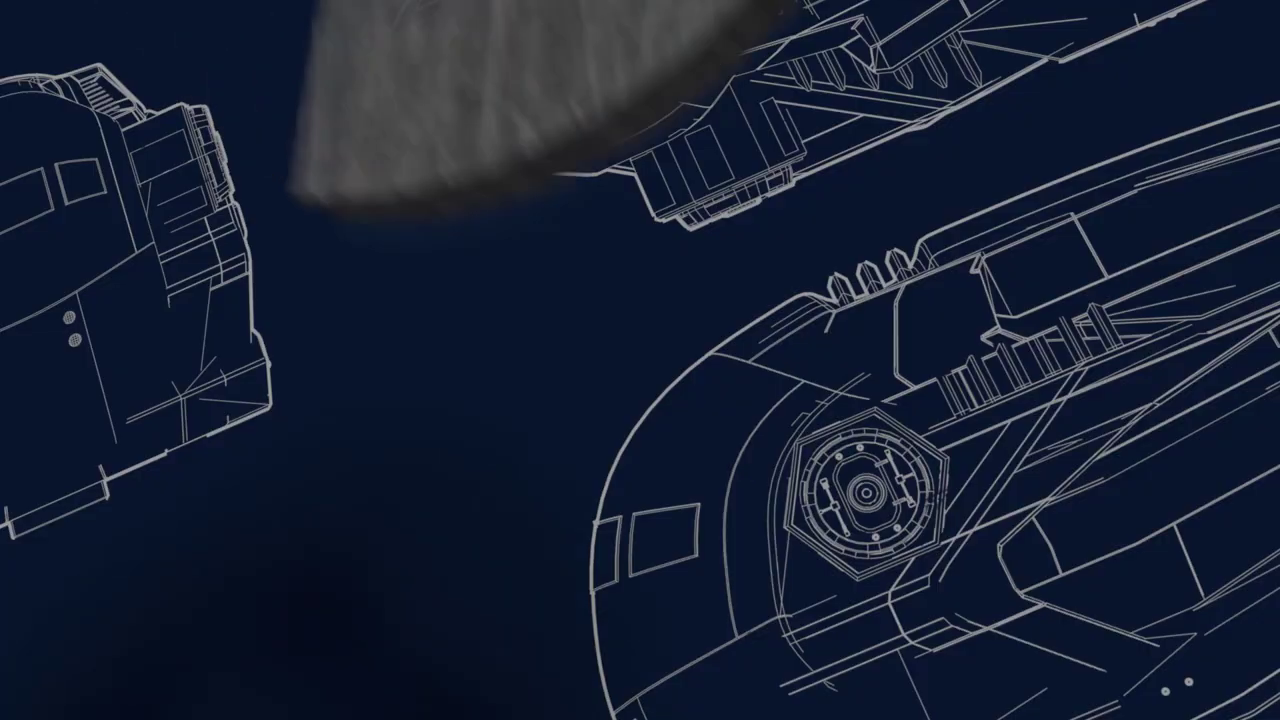